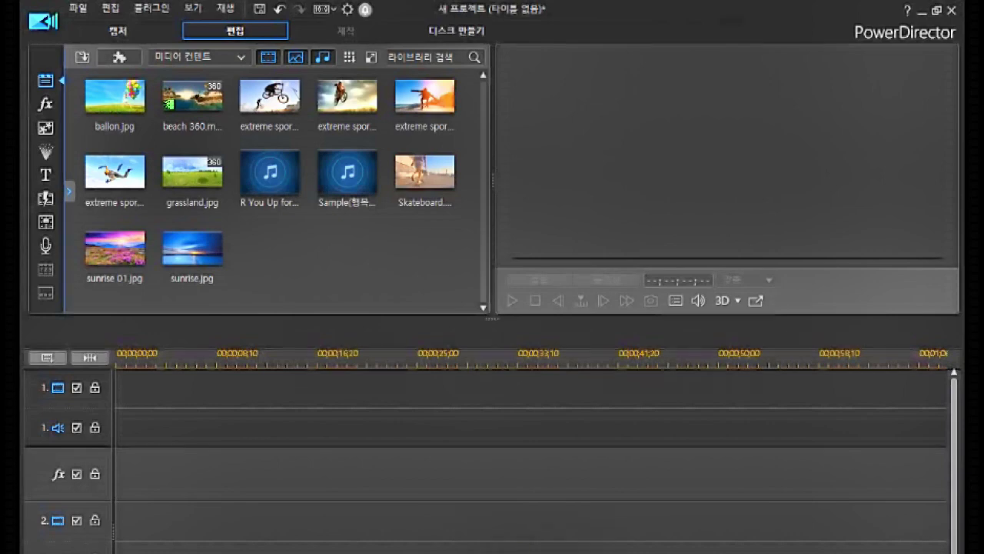
Place the Sample music clip on the first audio track and move it to the start of the timeline.
{"action": "left_click", "coordinate": [358, 266]}
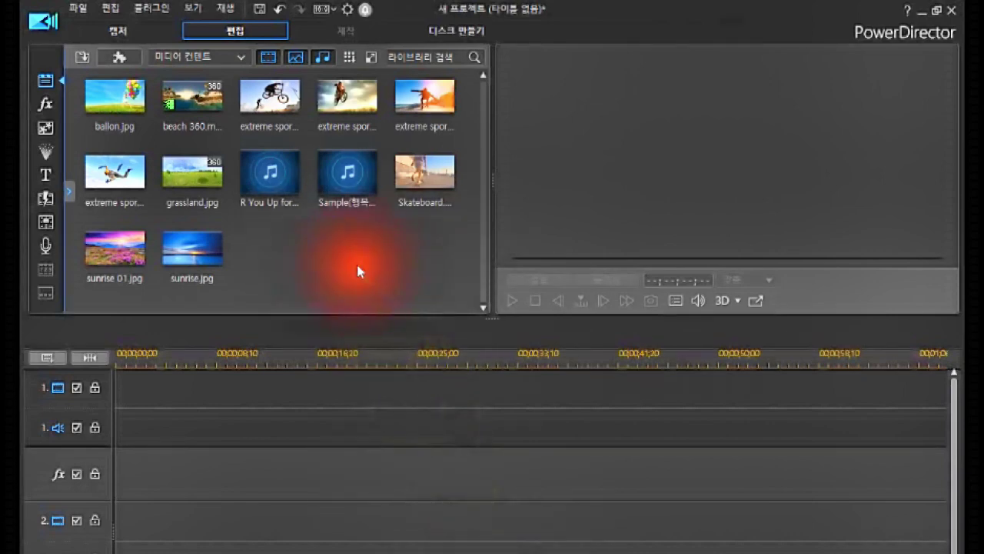
{"action": "left_click", "coordinate": [343, 182]}
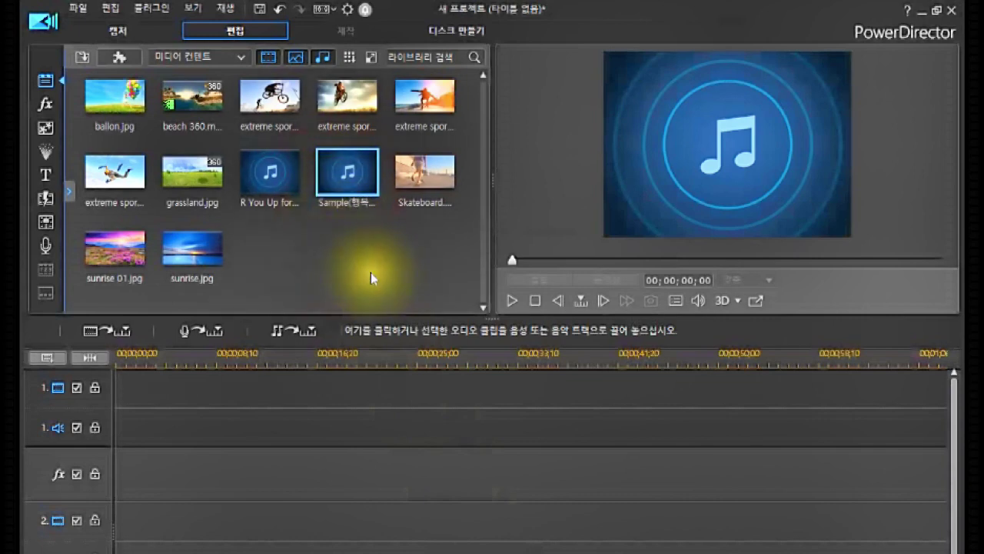
{"action": "left_click_drag", "start_coordinate": [352, 179], "coordinate": [219, 413]}
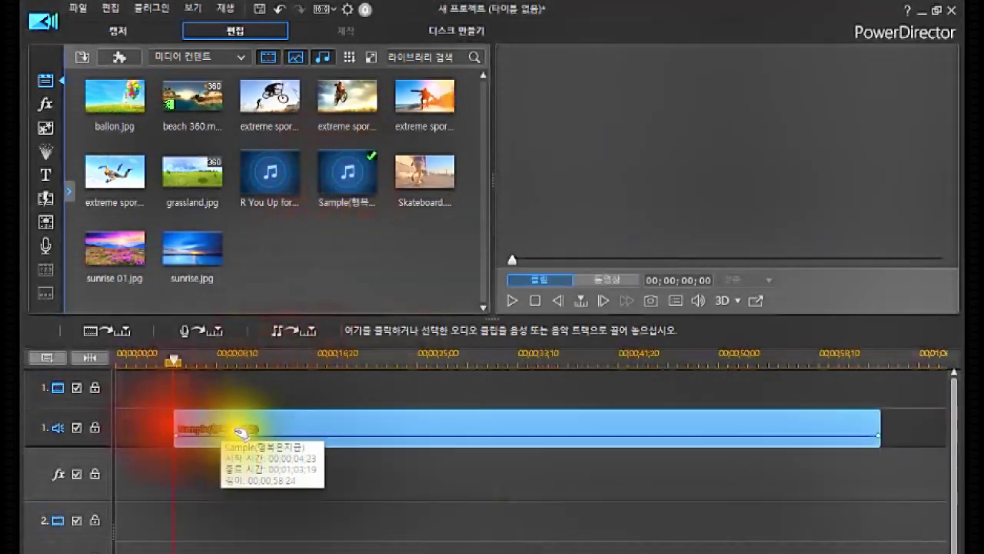
{"action": "left_click_drag", "start_coordinate": [293, 419], "coordinate": [215, 426]}
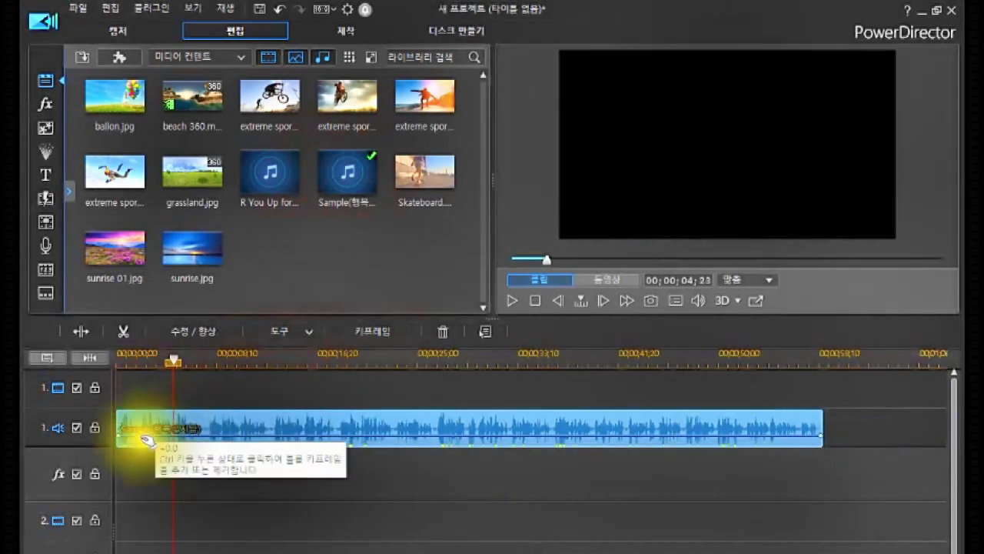
Increase the height of the first audio track and select the Sample clip on it.
{"action": "left_click_drag", "start_coordinate": [97, 445], "coordinate": [85, 517]}
{"action": "left_click", "coordinate": [277, 426]}
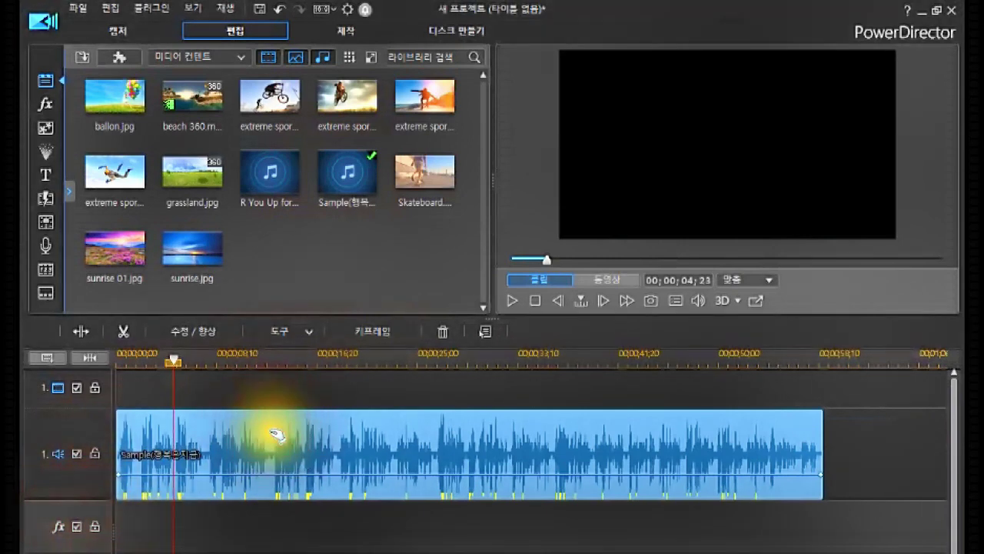
{"action": "left_click", "coordinate": [272, 446]}
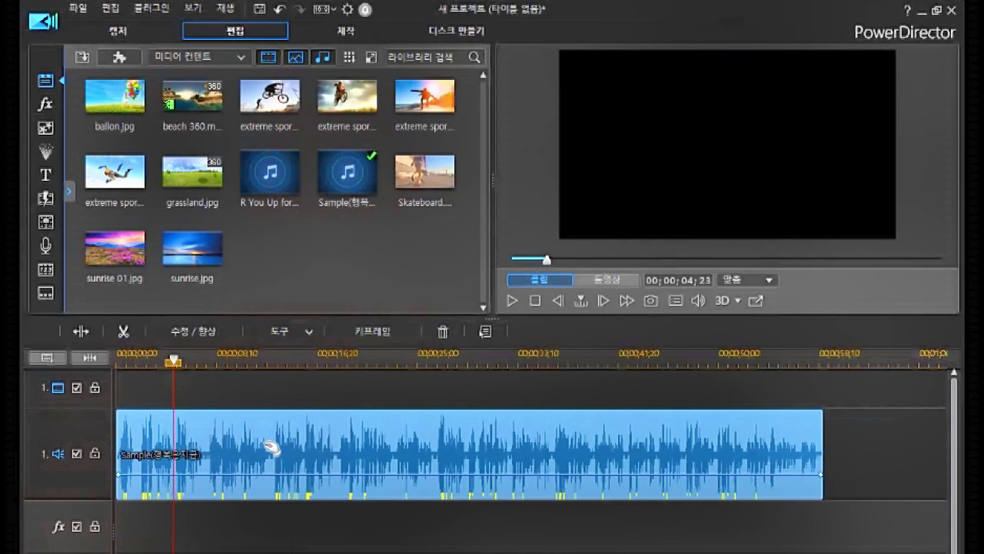
{"action": "left_click", "coordinate": [271, 447]}
{"action": "left_click", "coordinate": [270, 447]}
{"action": "left_click", "coordinate": [268, 446]}
{"action": "left_click", "coordinate": [309, 446]}
Open the Audio Speed power tool settings for the Sample clip.
{"action": "right_click", "coordinate": [311, 446]}
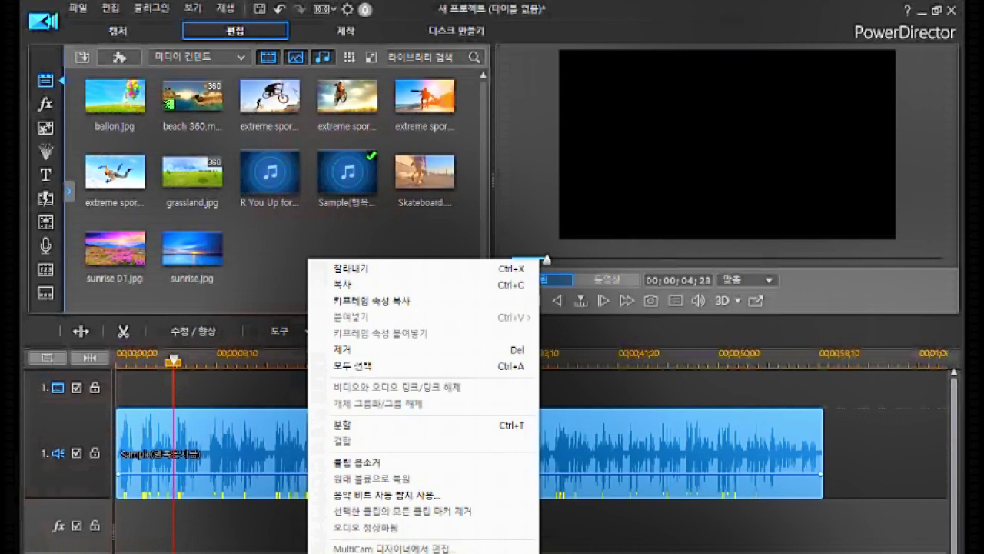
{"action": "left_click", "coordinate": [265, 468]}
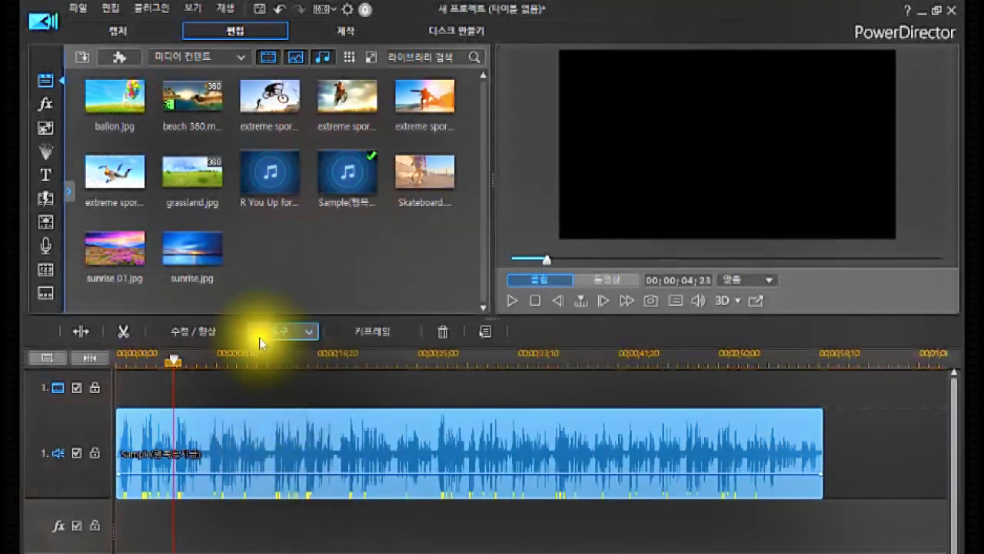
{"action": "left_click", "coordinate": [309, 333]}
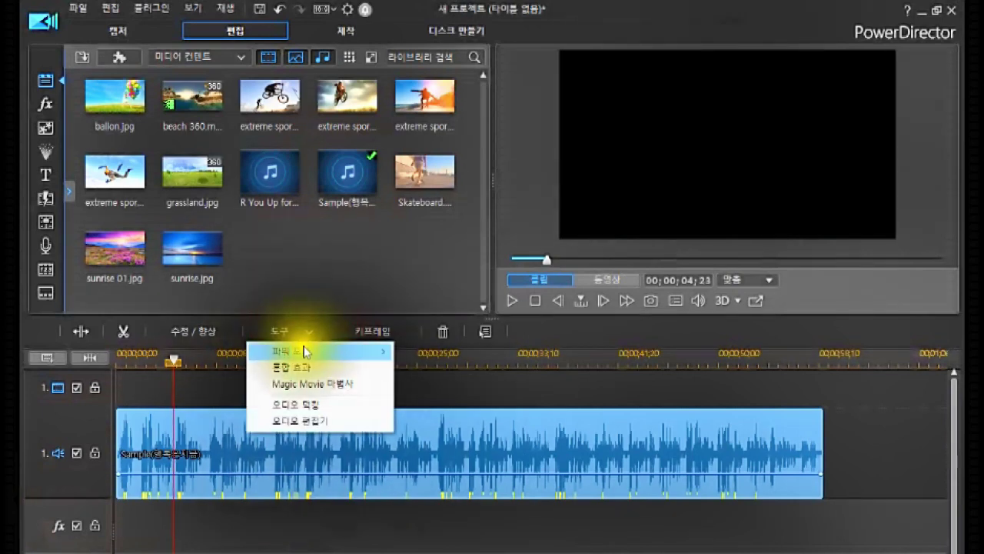
{"action": "mouse_move", "coordinate": [305, 352]}
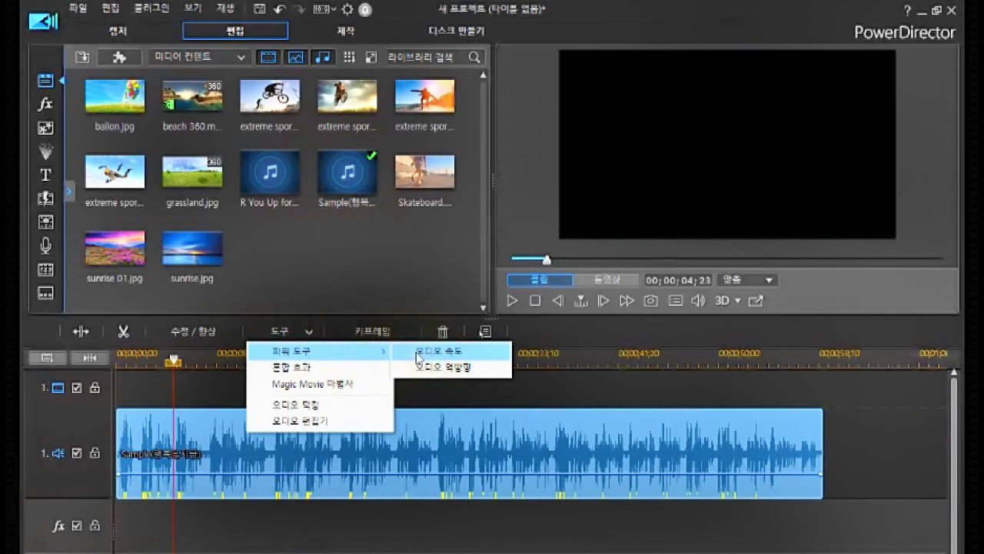
{"action": "left_click", "coordinate": [423, 351]}
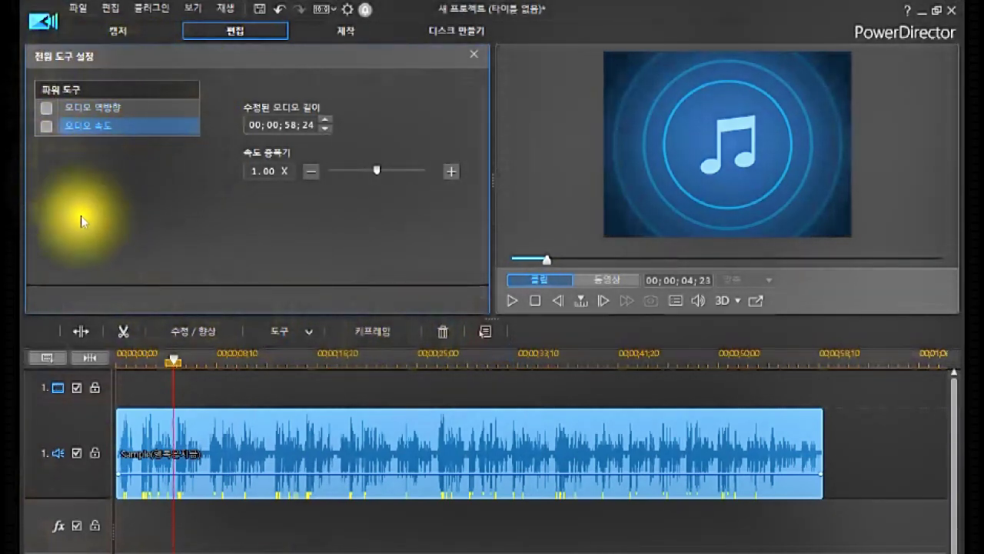
Try the Audio Reverse option, turn it off, and preview the clip's beginning in its original direction.
{"action": "left_click", "coordinate": [44, 108]}
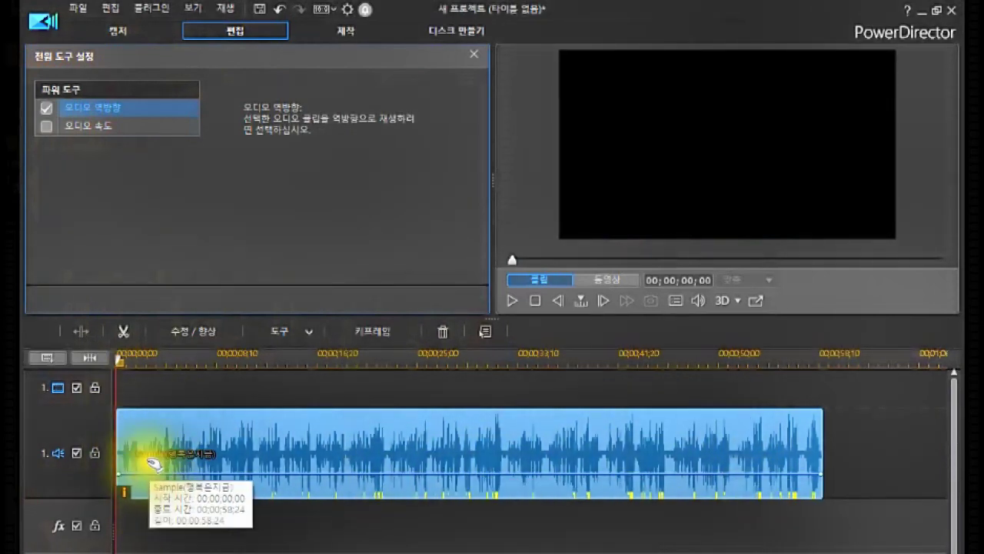
{"action": "left_click", "coordinate": [48, 108]}
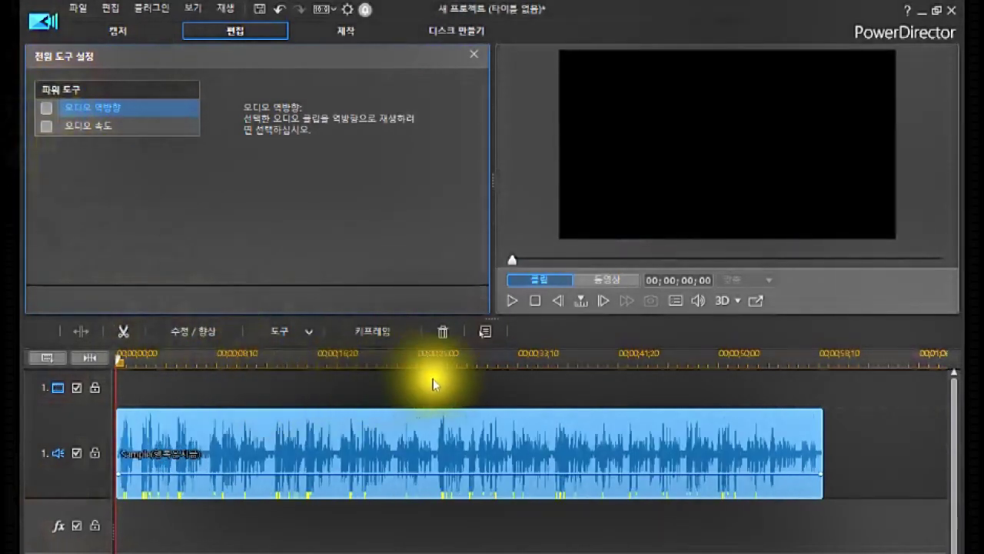
{"action": "left_click", "coordinate": [509, 300]}
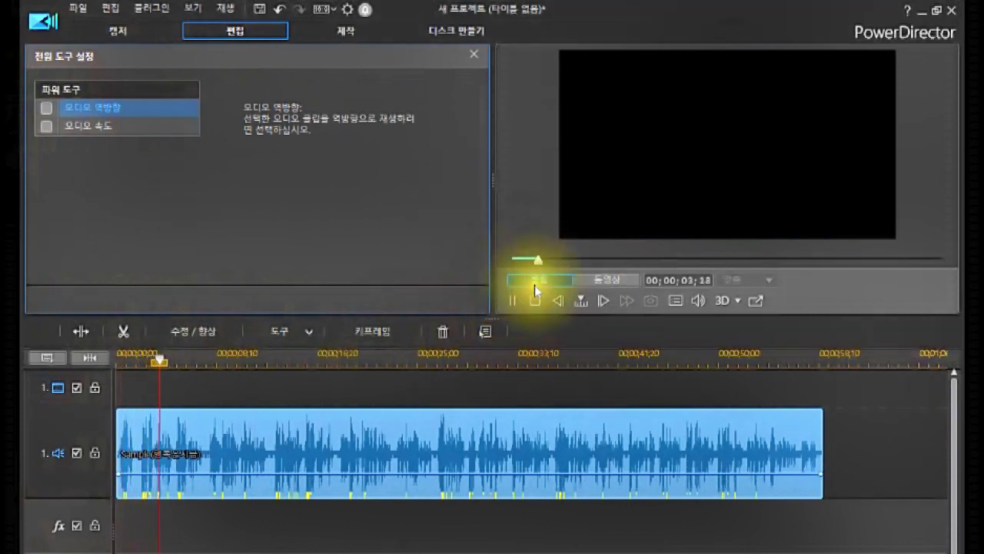
{"action": "left_click", "coordinate": [534, 299]}
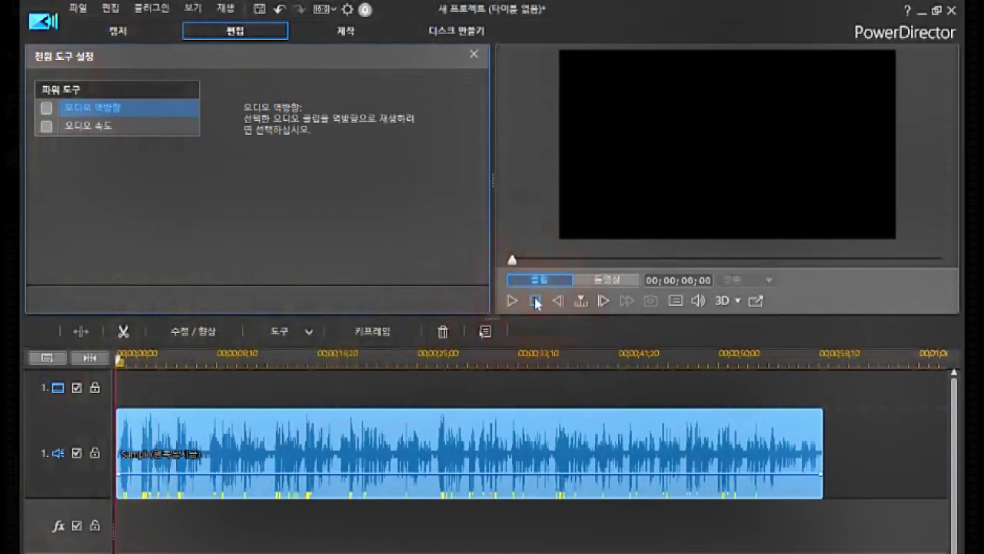
Reverse the Sample clip's audio, preview the beginning of the reversed sound, and turn the reversal off.
{"action": "left_click", "coordinate": [45, 108]}
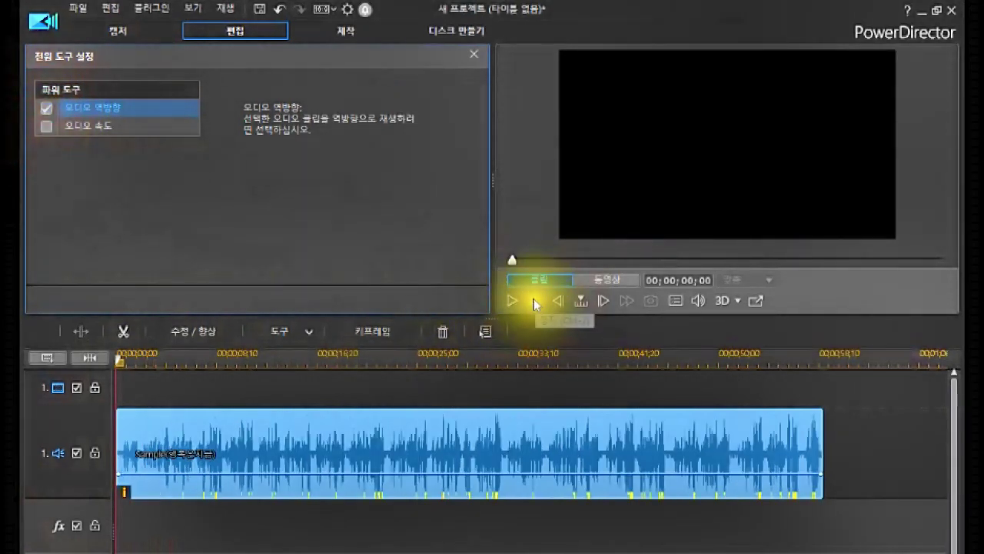
{"action": "left_click", "coordinate": [514, 299]}
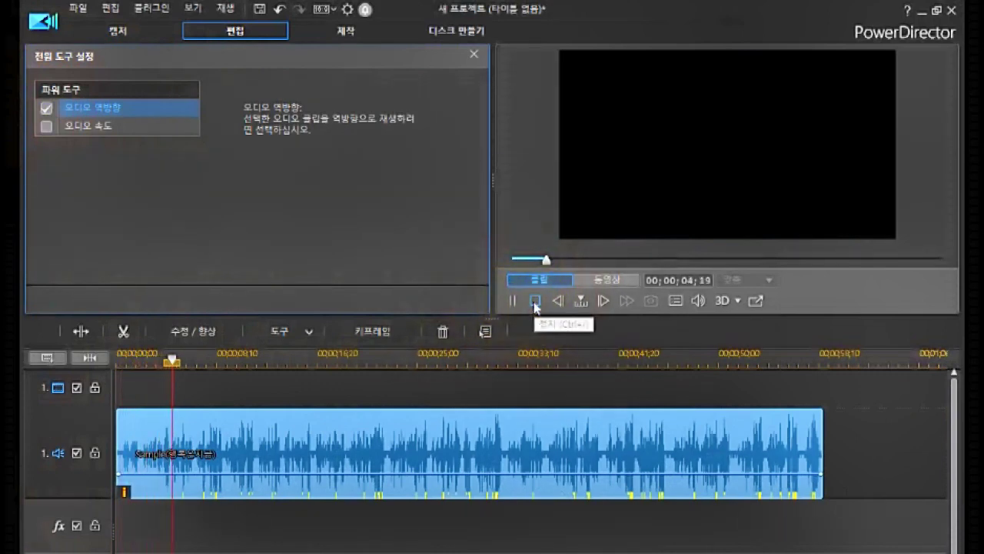
{"action": "left_click", "coordinate": [536, 305]}
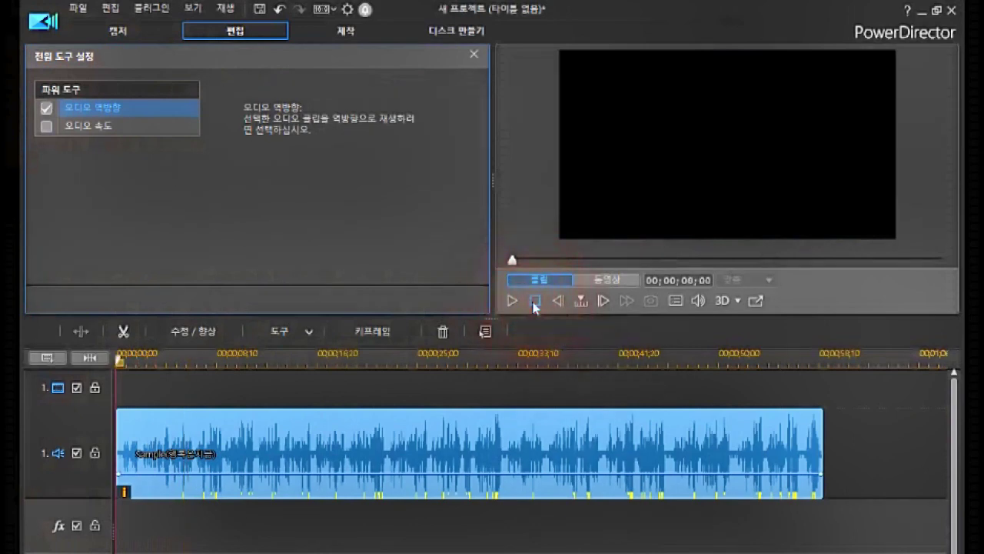
{"action": "left_click", "coordinate": [43, 108]}
{"action": "left_click", "coordinate": [43, 107]}
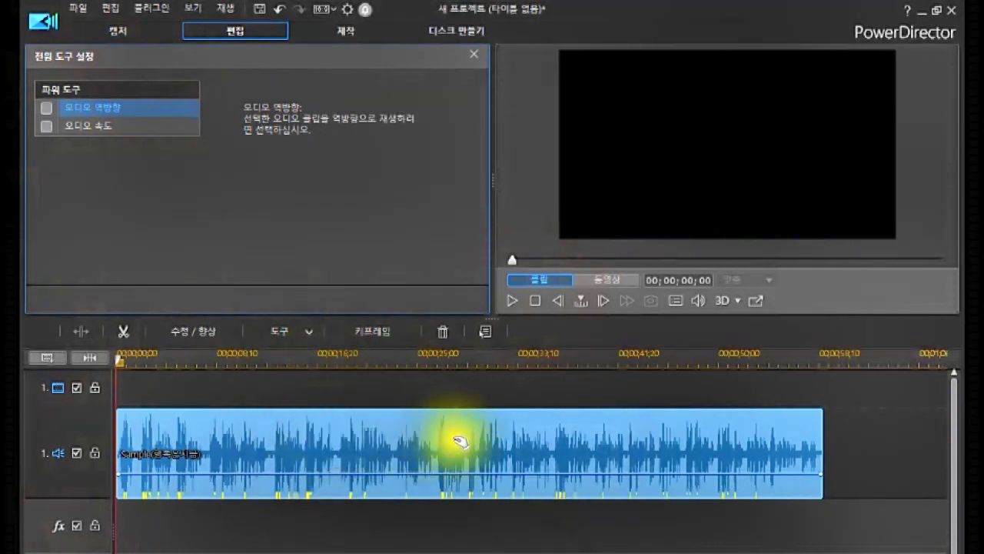
Enable the Audio Speed option for the Sample clip.
{"action": "left_click", "coordinate": [45, 127]}
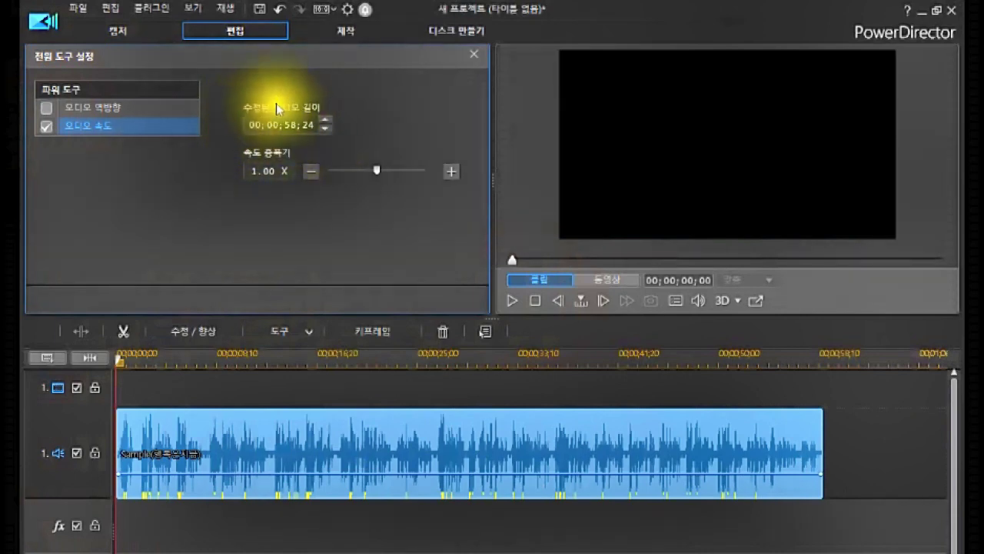
{"action": "left_click", "coordinate": [305, 129]}
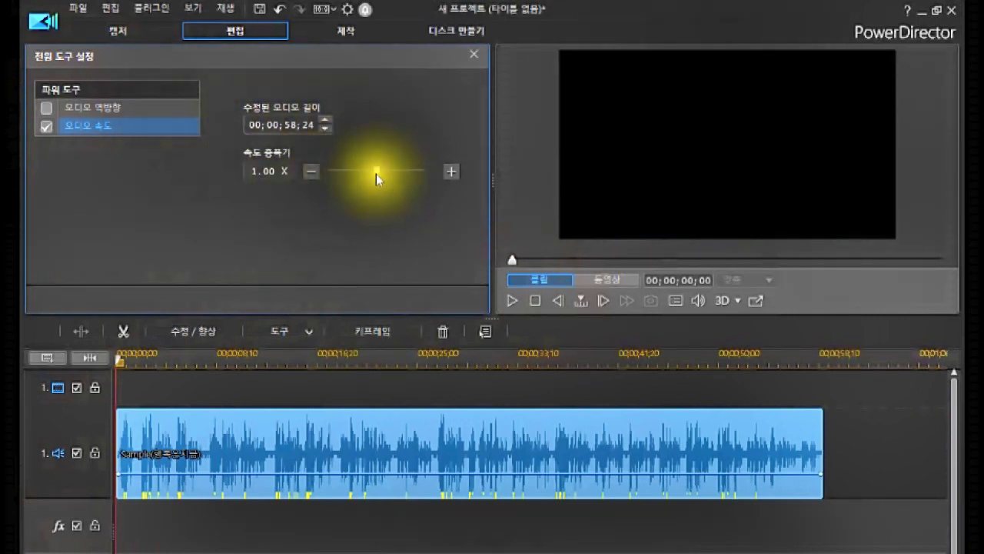
{"action": "left_click", "coordinate": [364, 438]}
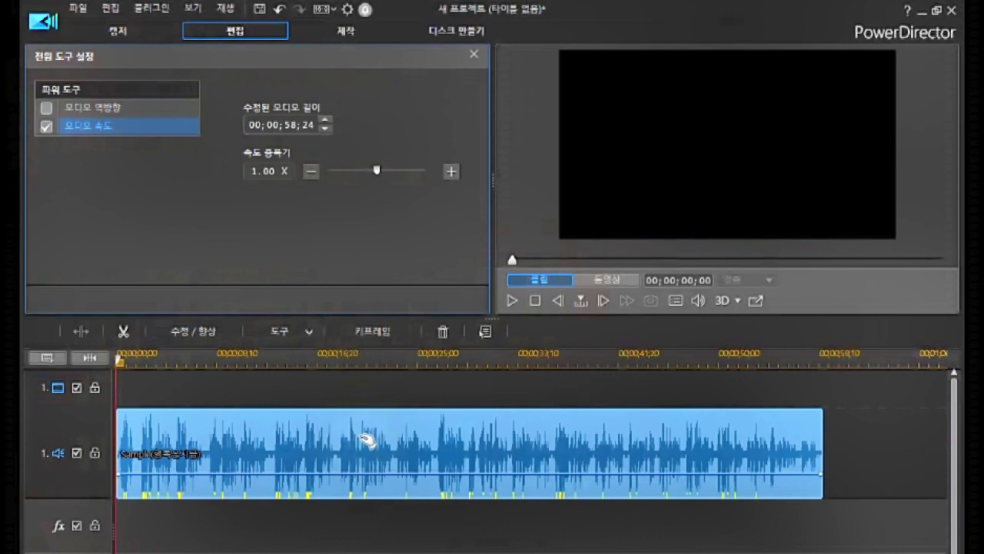
{"action": "left_click", "coordinate": [368, 440]}
{"action": "left_click", "coordinate": [369, 440]}
{"action": "left_click", "coordinate": [369, 440]}
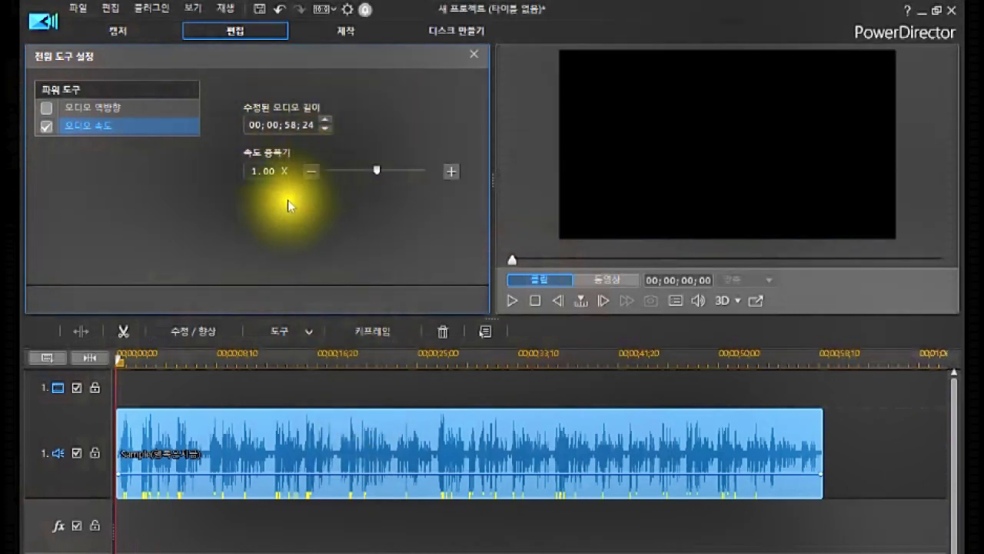
{"action": "left_click", "coordinate": [312, 445]}
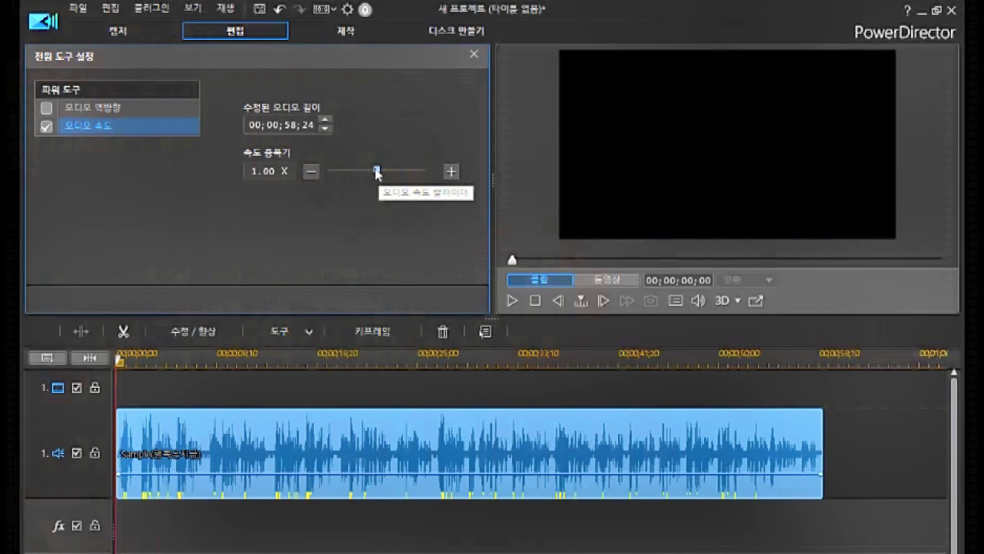
Preview the beginning of the Sample clip at the 1.00 X speed, and stop playback.
{"action": "left_click", "coordinate": [377, 173]}
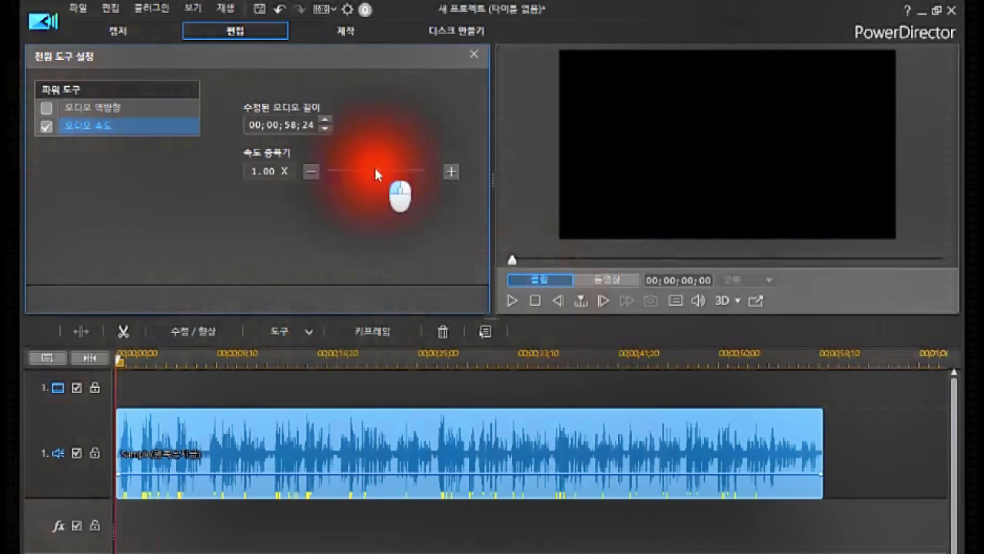
{"action": "left_click_drag", "start_coordinate": [384, 185], "coordinate": [377, 203]}
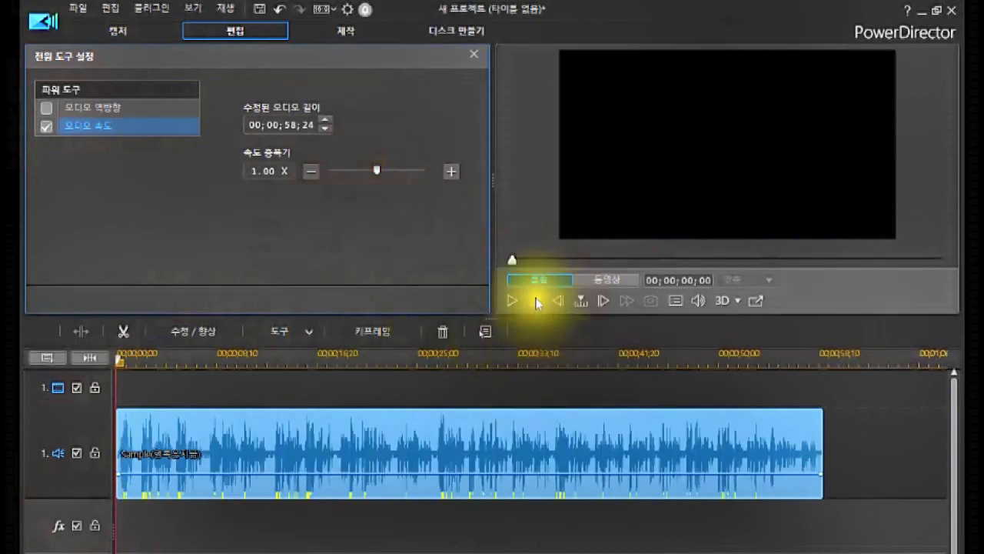
{"action": "left_click", "coordinate": [512, 300]}
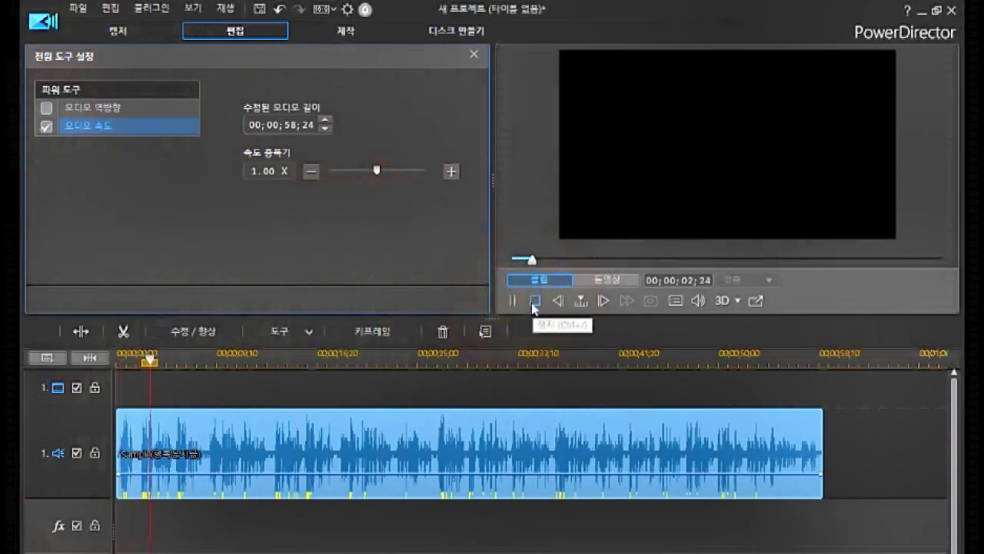
{"action": "left_click", "coordinate": [533, 303]}
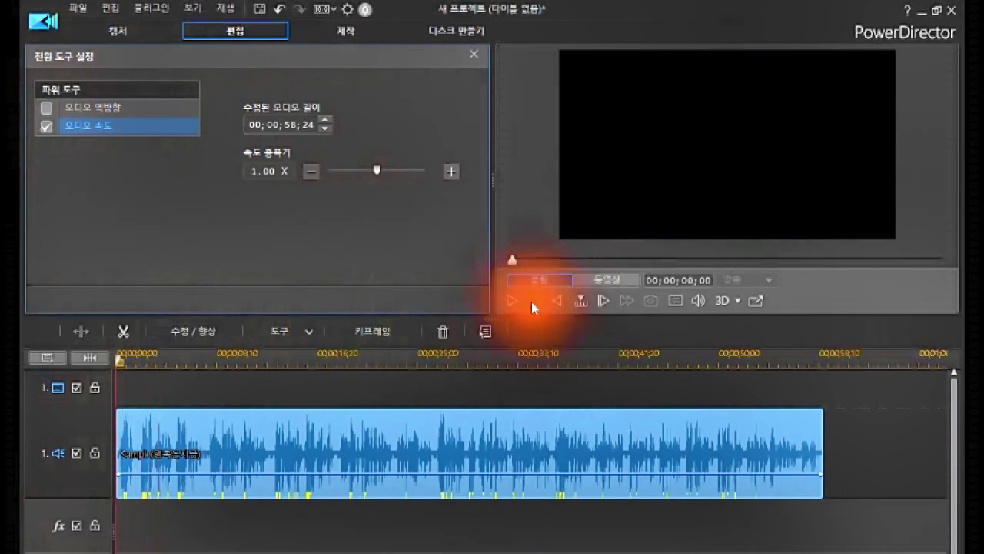
Raise the Sample clip's audio speed multiplier to 2.00 X.
{"action": "left_click", "coordinate": [375, 172]}
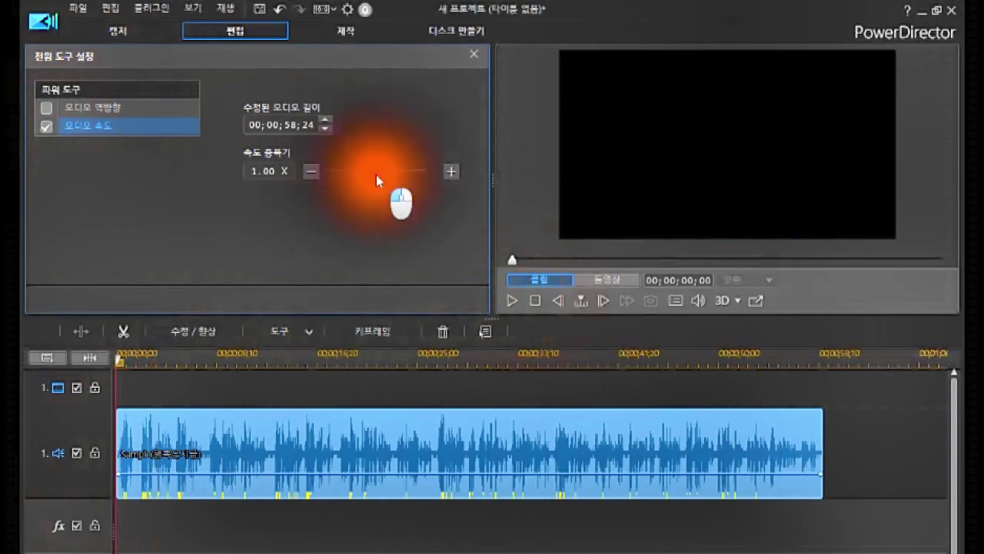
{"action": "left_click_drag", "start_coordinate": [377, 175], "coordinate": [378, 175]}
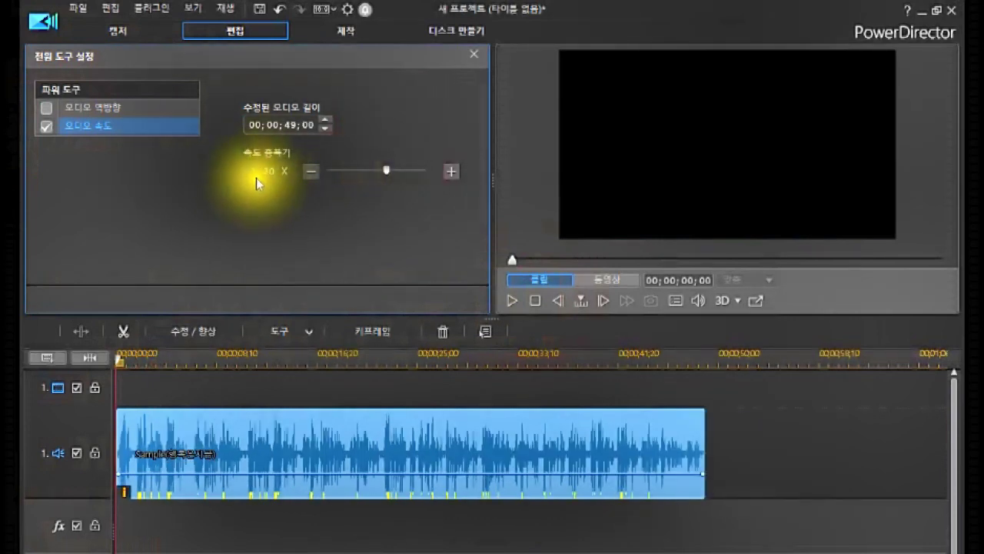
{"action": "left_click", "coordinate": [386, 171]}
{"action": "left_click_drag", "start_coordinate": [385, 169], "coordinate": [445, 204]}
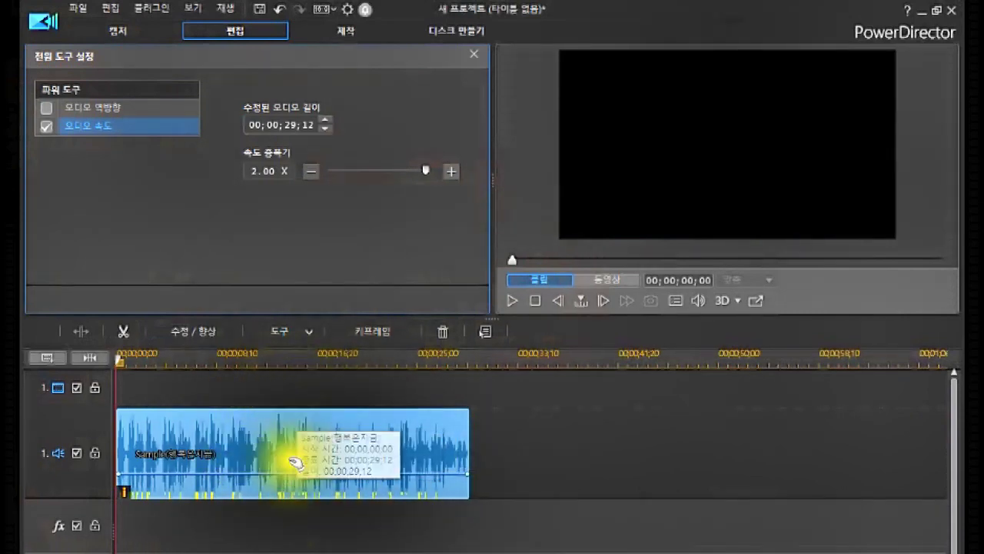
Preview the beginning of the sped-up Sample clip and stop playback.
{"action": "left_click", "coordinate": [531, 297]}
{"action": "left_click", "coordinate": [510, 297]}
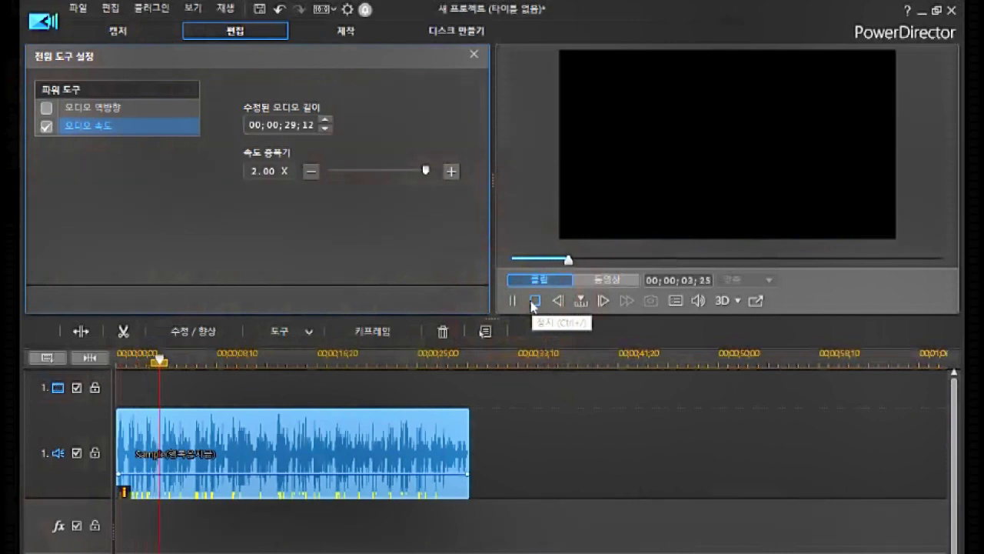
{"action": "left_click", "coordinate": [531, 304]}
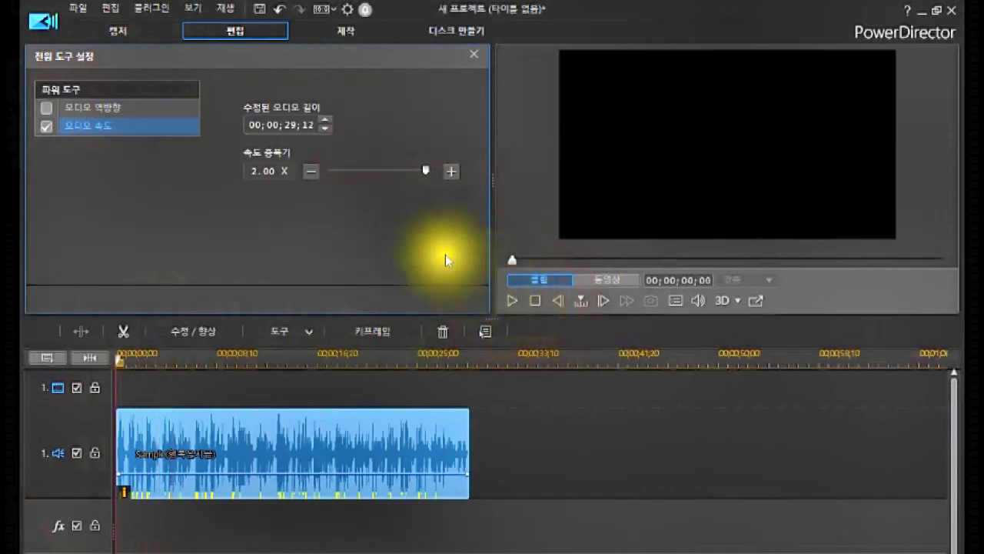
Return the audio speed multiplier to 1.00 X, and slow the Sample clip down to 0.50 X.
{"action": "left_click_drag", "start_coordinate": [425, 171], "coordinate": [373, 192]}
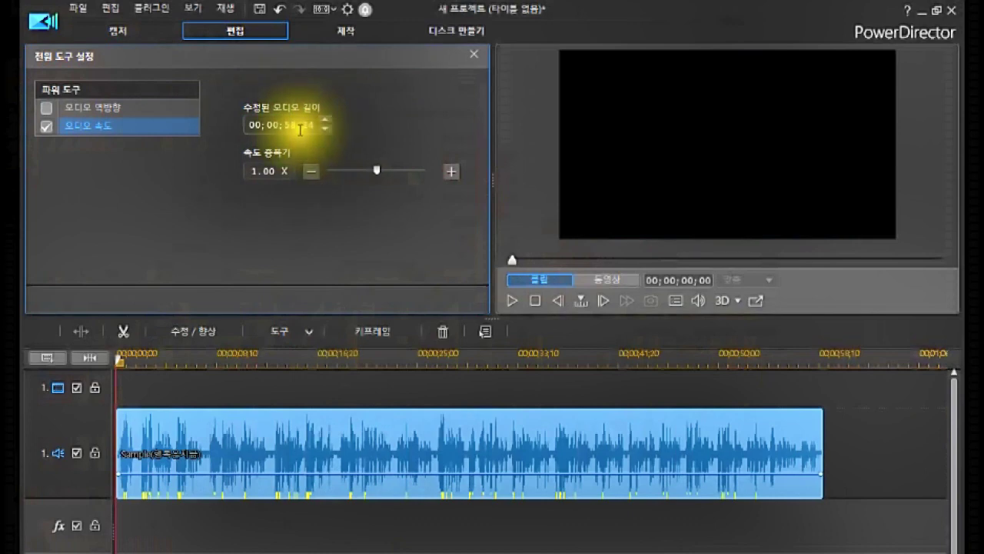
{"action": "left_click_drag", "start_coordinate": [376, 172], "coordinate": [320, 193]}
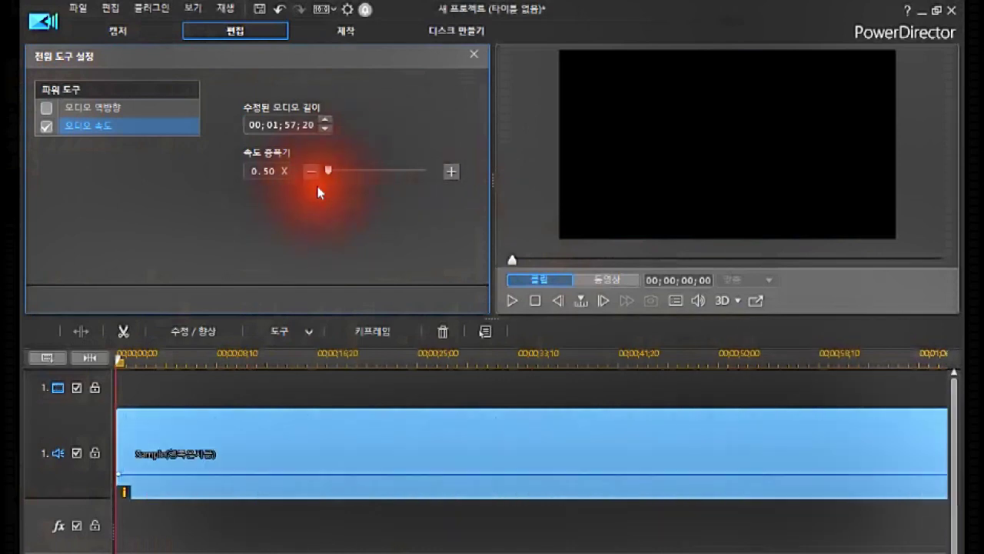
Return the Sample clip's audio speed multiplier to 1.00 X, and raise it to 1.90 X.
{"action": "left_click", "coordinate": [85, 356]}
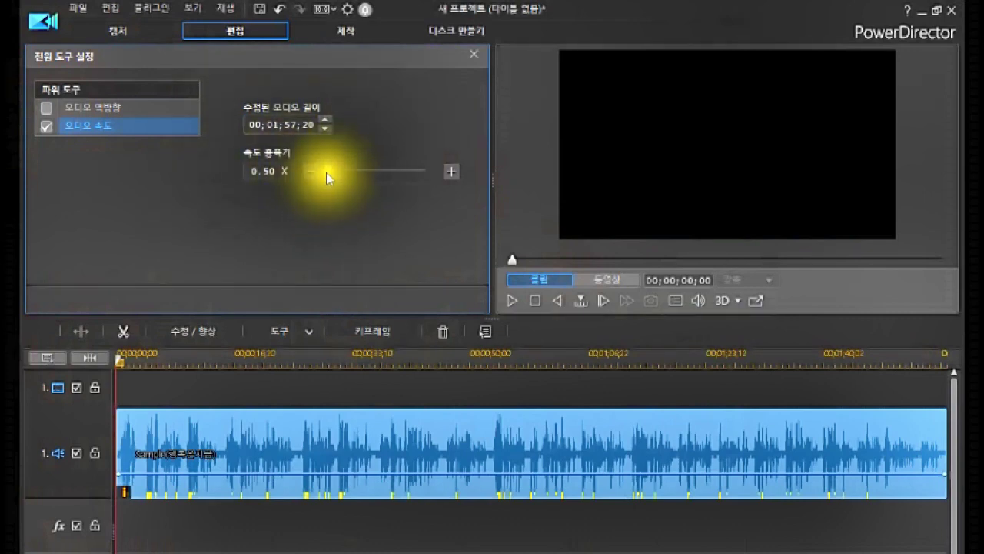
{"action": "left_click_drag", "start_coordinate": [326, 171], "coordinate": [377, 180]}
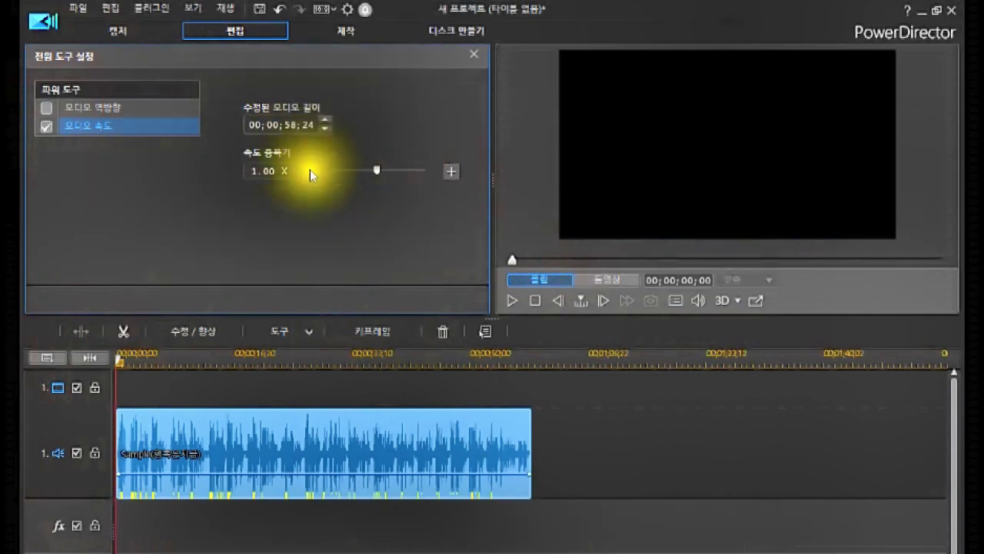
{"action": "left_click", "coordinate": [376, 171]}
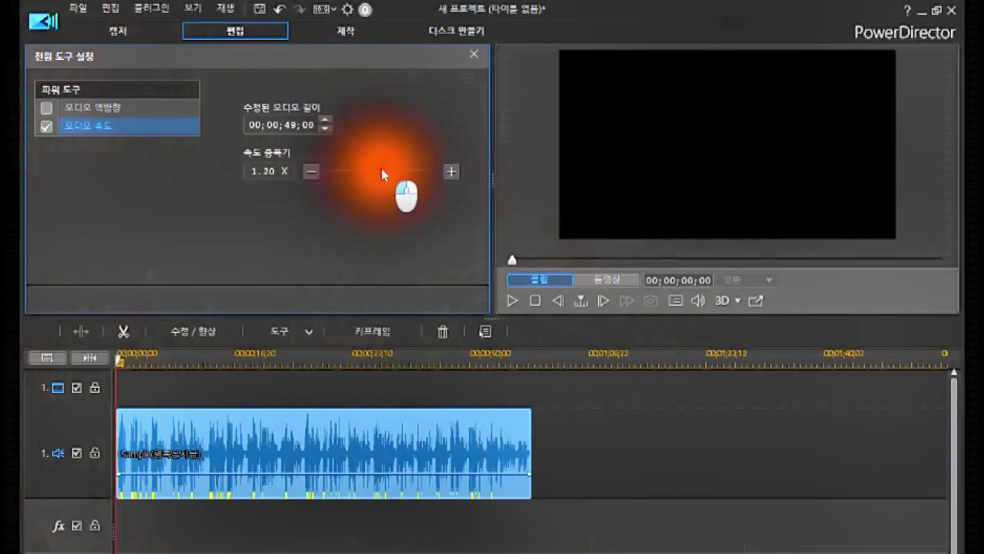
{"action": "left_click_drag", "start_coordinate": [382, 172], "coordinate": [419, 229]}
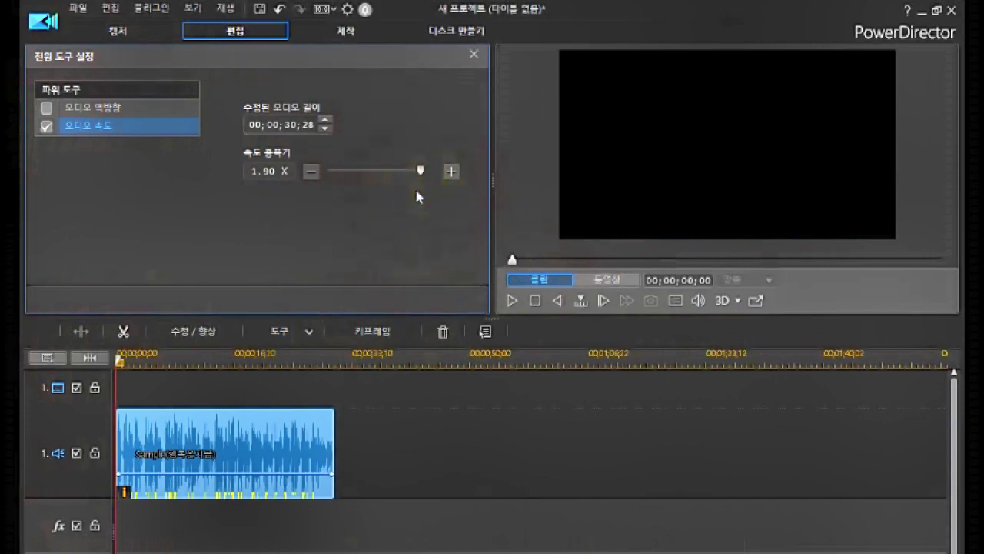
{"action": "mouse_move", "coordinate": [220, 462]}
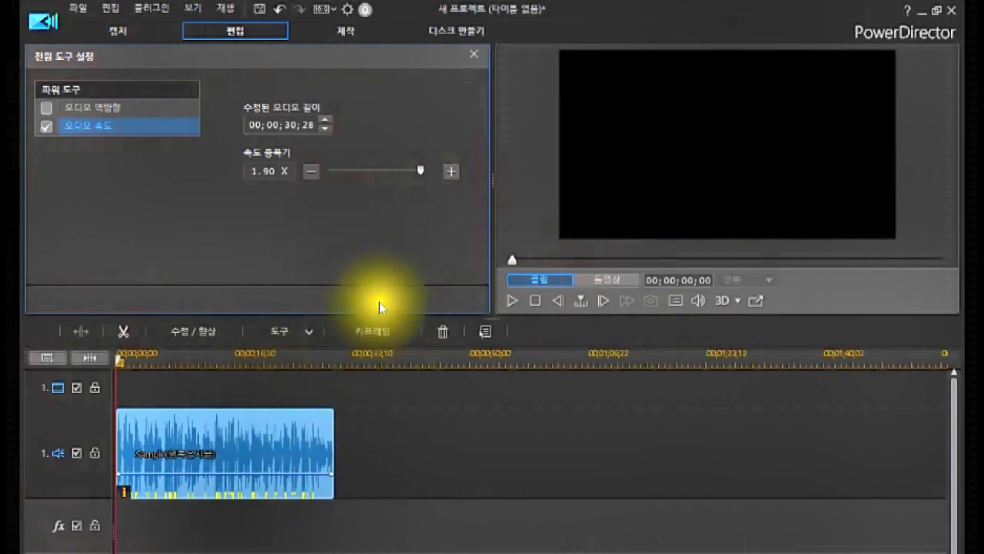
Slow the Sample clip to 0.50 X, and turn off its audio speed tool, closing the power tool settings.
{"action": "left_click_drag", "start_coordinate": [420, 170], "coordinate": [314, 179]}
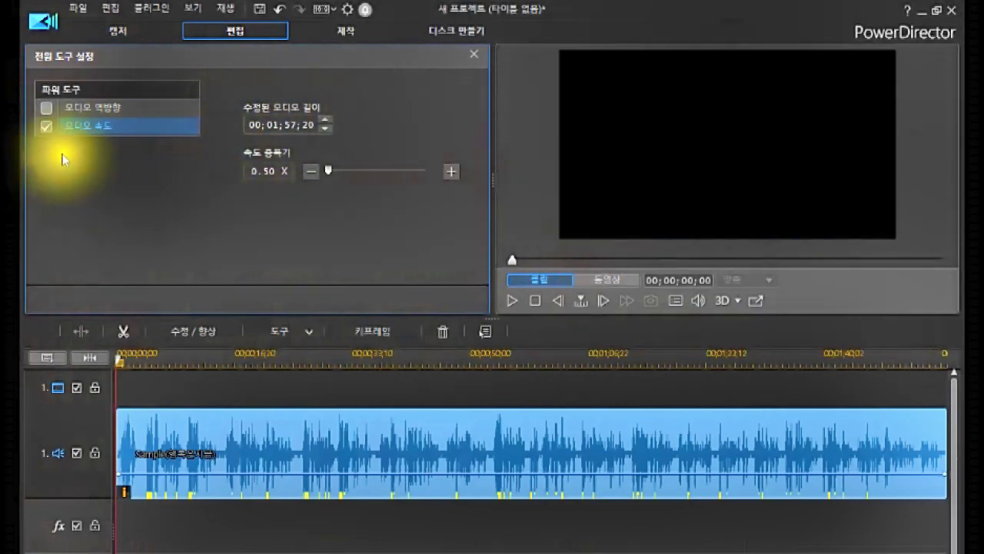
{"action": "left_click", "coordinate": [41, 131]}
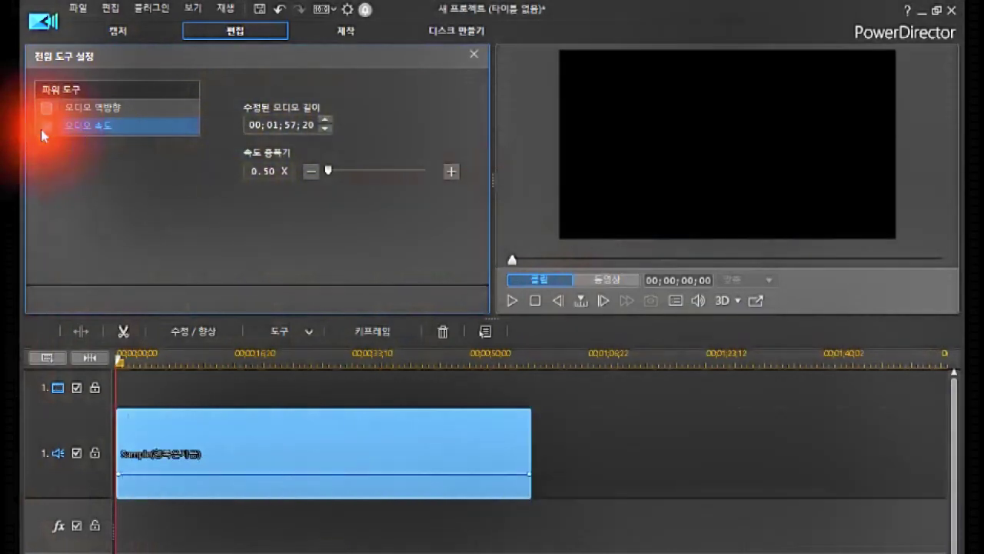
{"action": "left_click", "coordinate": [478, 52]}
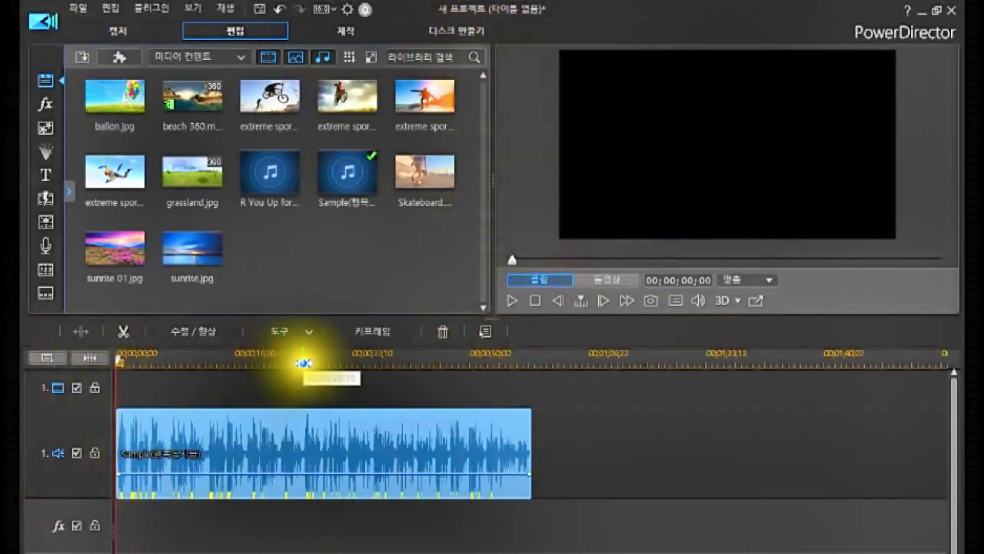
Enlarge the timeline scale around 00;00;27;16, and place the playhead at 00;00;45;10 with the Sample clip selected.
{"action": "left_click", "coordinate": [309, 359]}
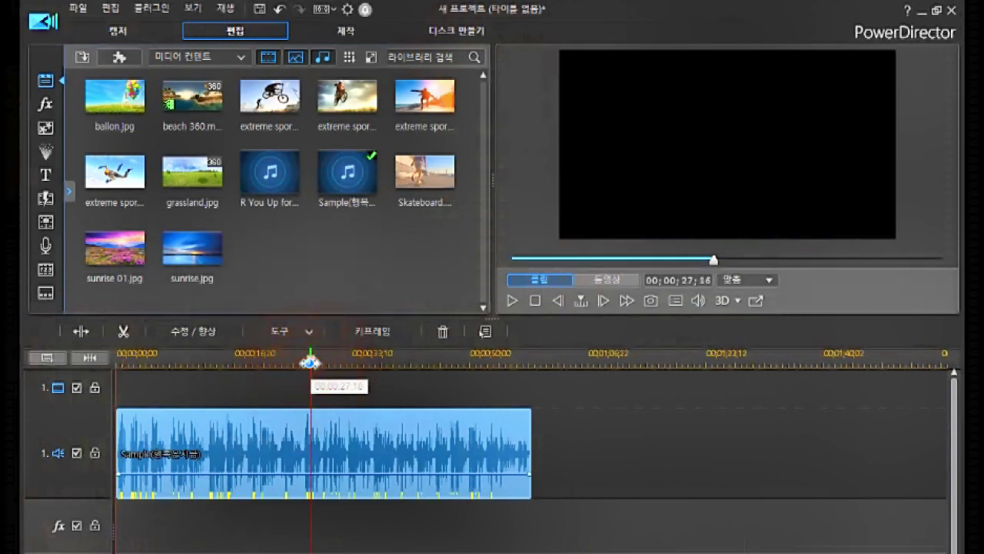
{"action": "left_click", "coordinate": [309, 363]}
{"action": "left_click_drag", "start_coordinate": [309, 363], "coordinate": [500, 442]}
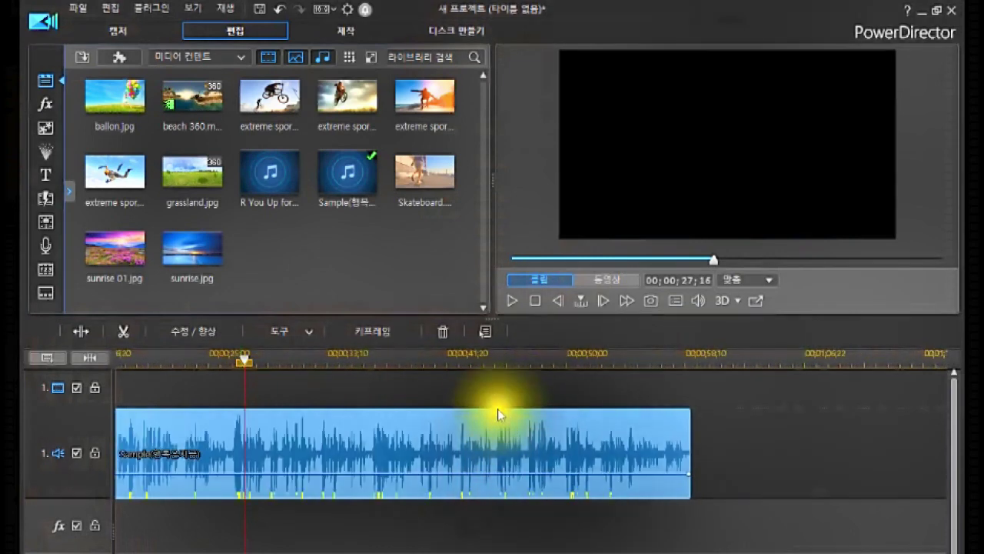
{"action": "left_click", "coordinate": [498, 359]}
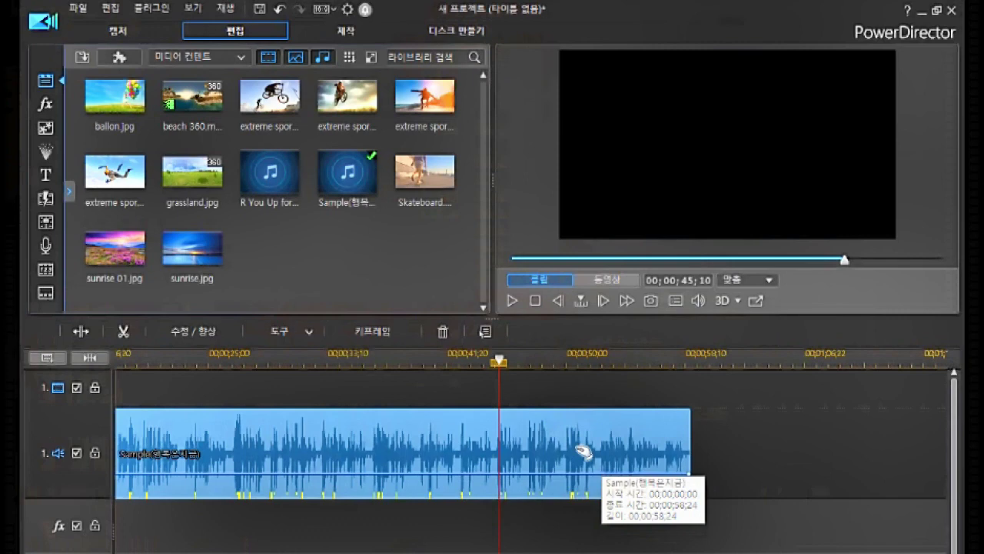
{"action": "left_click", "coordinate": [533, 442]}
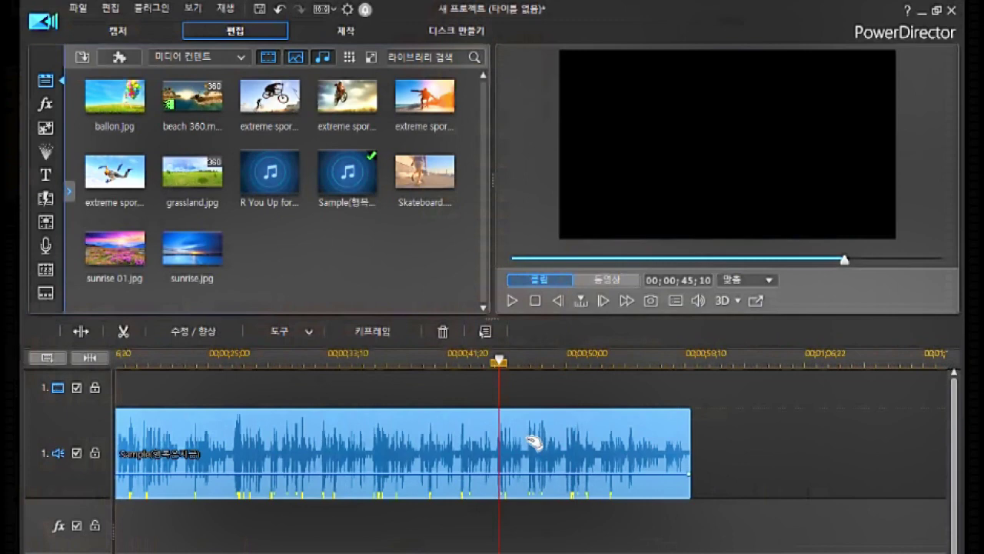
{"action": "left_click", "coordinate": [533, 442]}
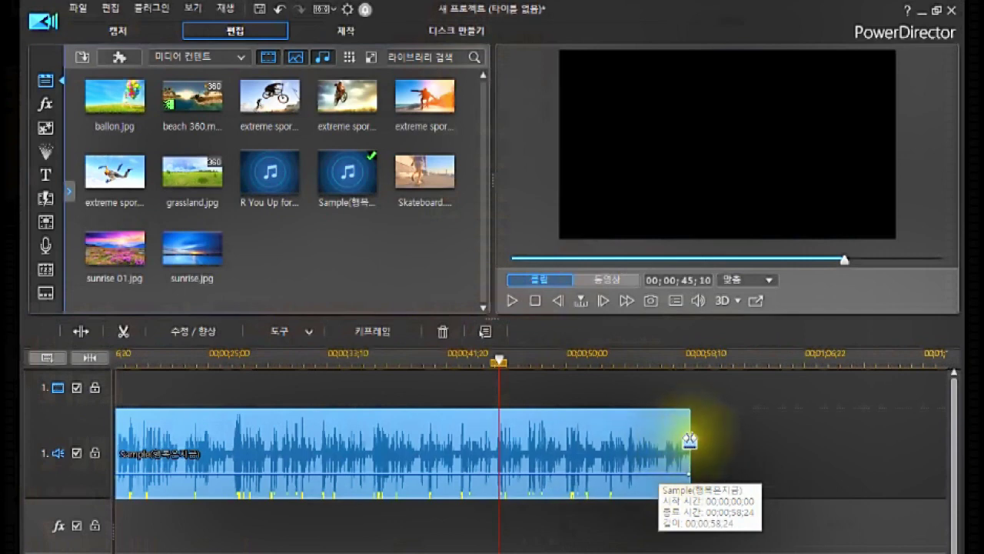
Speed up the Sample clip directly on the timeline by compressing its end edge to 00;00;33;05.
{"action": "left_click", "coordinate": [690, 440]}
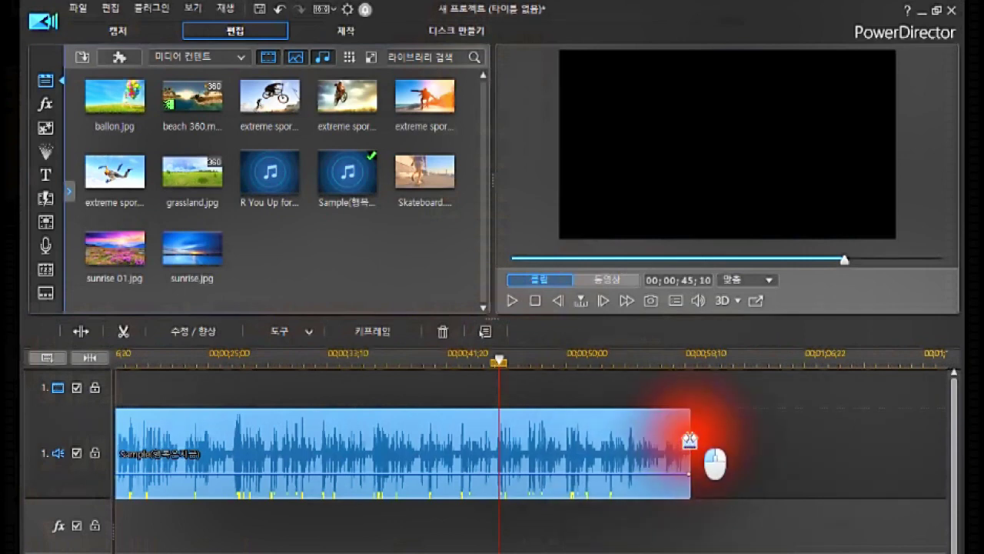
{"action": "left_click_drag", "start_coordinate": [690, 440], "coordinate": [690, 542]}
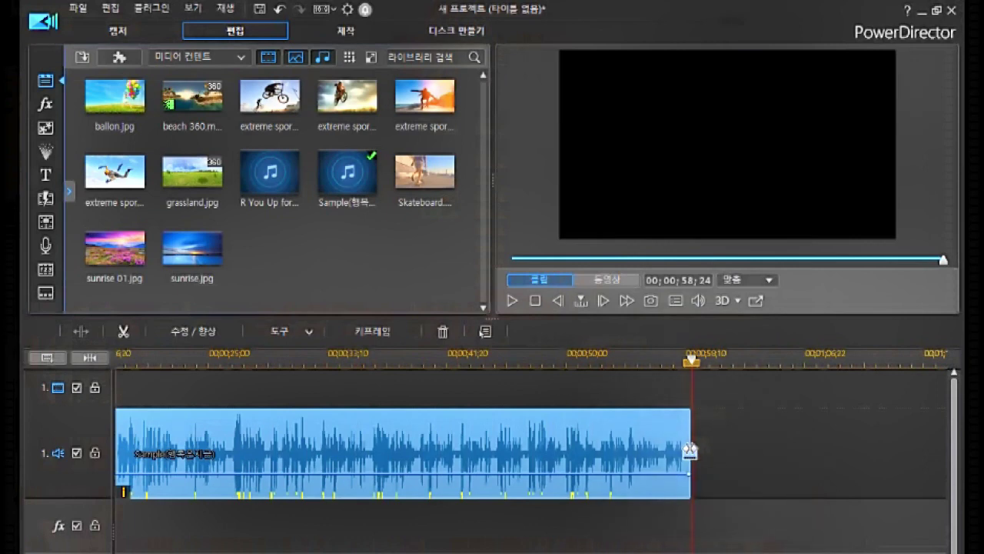
{"action": "mouse_move", "coordinate": [690, 451]}
{"action": "left_mouse_down"}
{"action": "mouse_move", "coordinate": [682, 461]}
{"action": "mouse_move", "coordinate": [626, 466]}
{"action": "mouse_move", "coordinate": [325, 463]}
{"action": "left_mouse_up"}
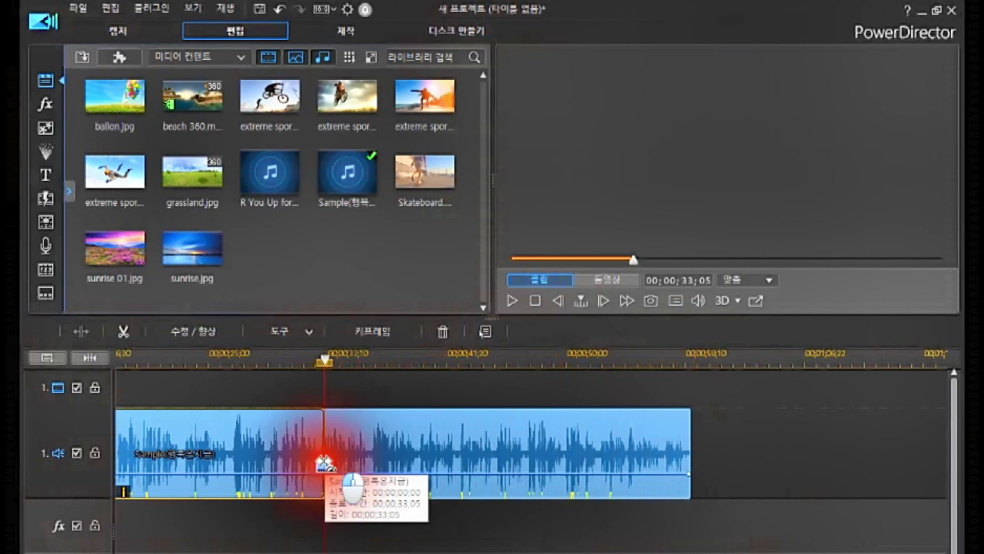
{"action": "left_click_drag", "start_coordinate": [325, 463], "coordinate": [325, 463]}
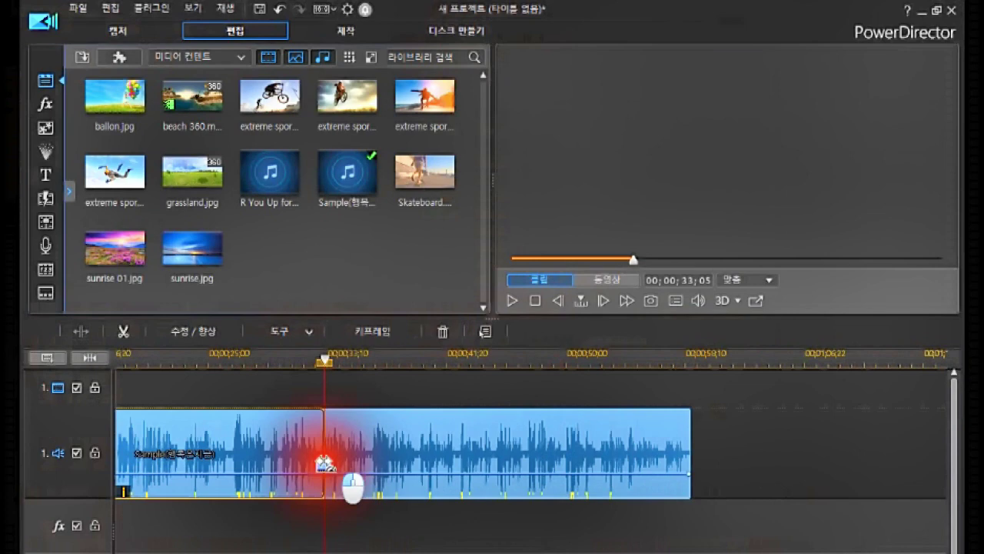
{"action": "left_click_drag", "start_coordinate": [325, 464], "coordinate": [325, 464]}
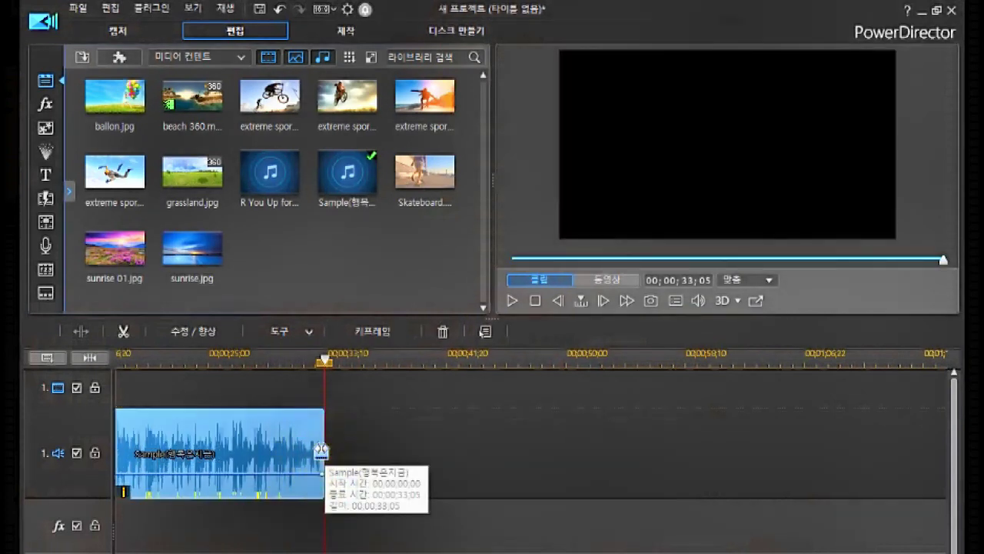
Slow down the Sample clip directly on the timeline by stretching its end edge to 00;01;13;23.
{"action": "left_click", "coordinate": [322, 450]}
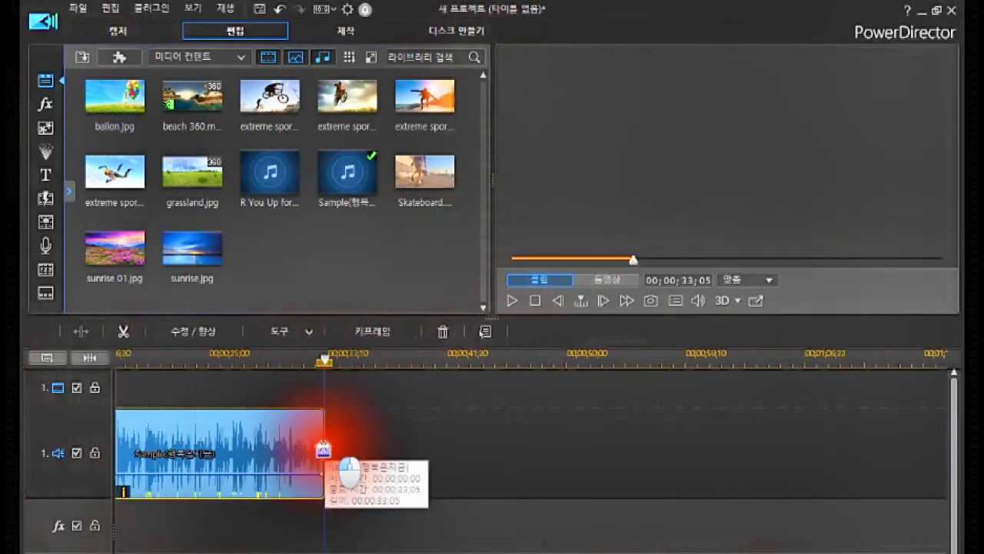
{"action": "left_click_drag", "start_coordinate": [325, 448], "coordinate": [905, 475]}
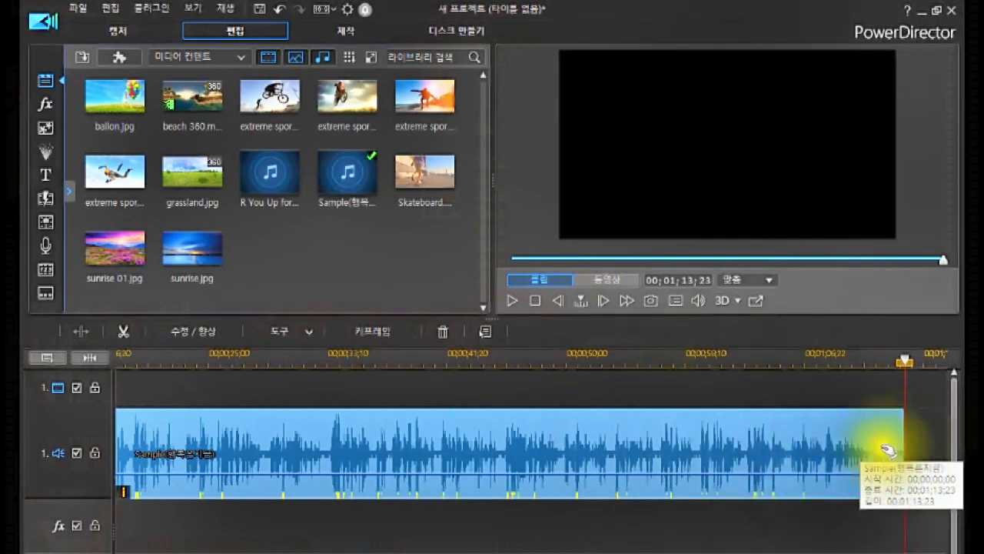
{"action": "left_click", "coordinate": [743, 437]}
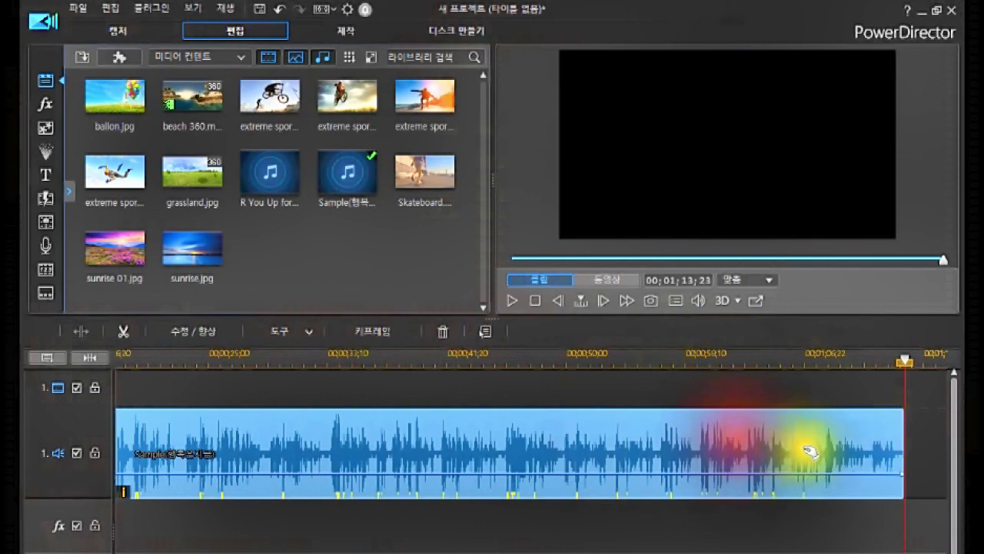
Try stretching the Sample clip's end edge slightly further, and bring it back to 00;01;13;23.
{"action": "left_click", "coordinate": [904, 444]}
{"action": "left_click_drag", "start_coordinate": [905, 444], "coordinate": [921, 477]}
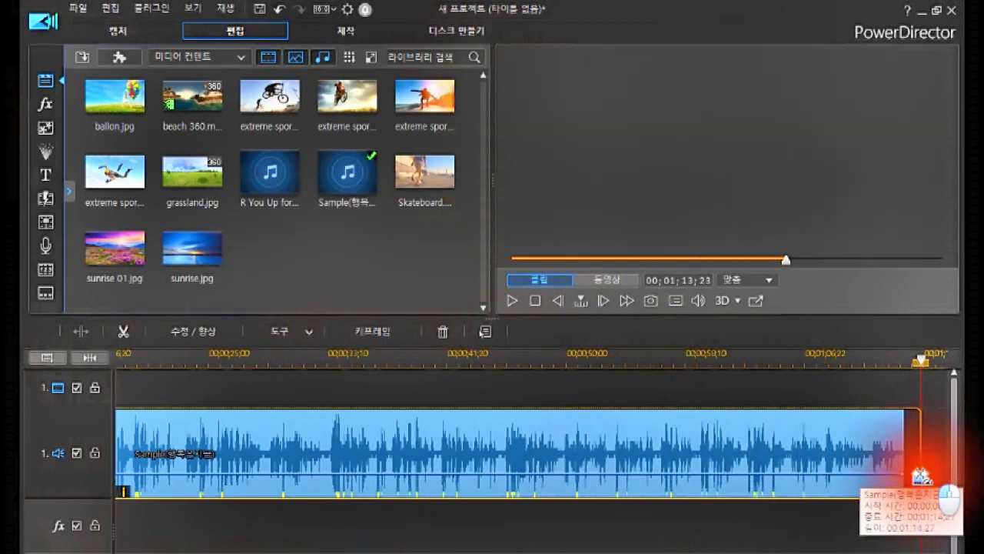
{"action": "left_click_drag", "start_coordinate": [921, 477], "coordinate": [904, 482]}
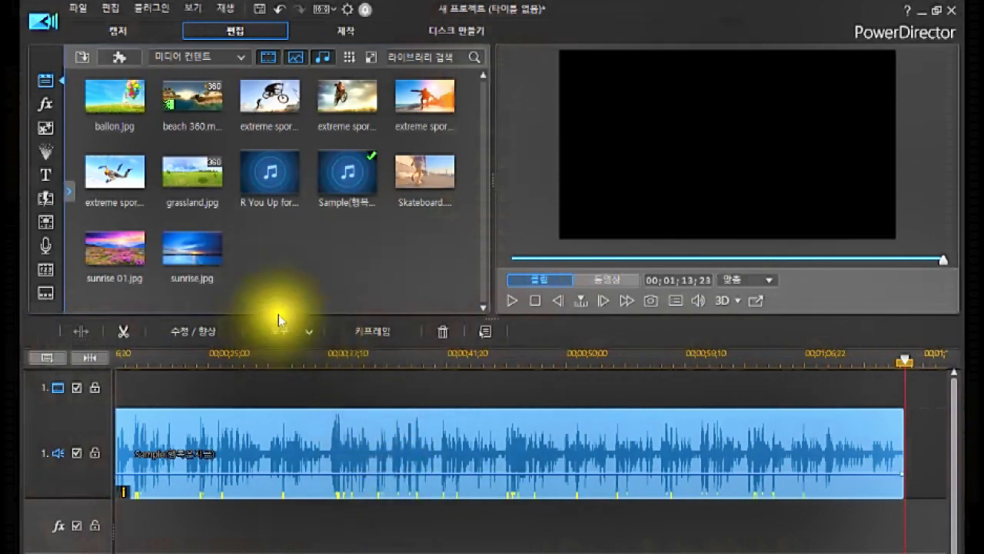
{"action": "left_click", "coordinate": [311, 336]}
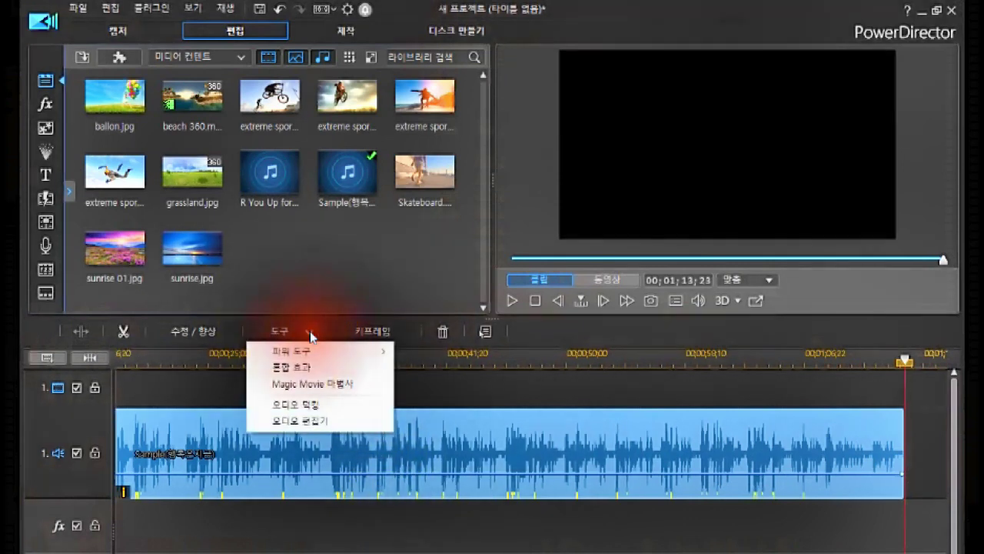
{"action": "mouse_move", "coordinate": [319, 352]}
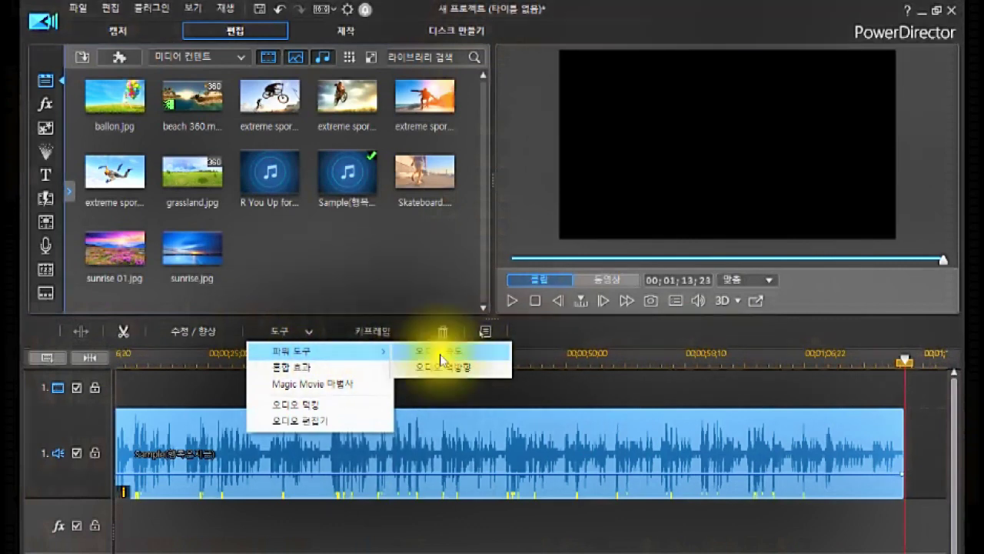
{"action": "left_click", "coordinate": [416, 524]}
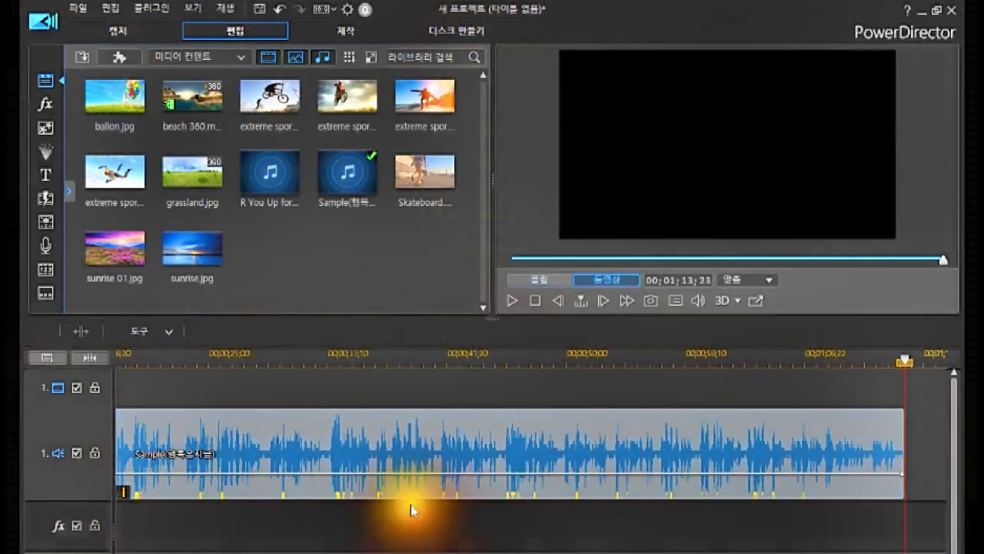
{"action": "left_click", "coordinate": [370, 441]}
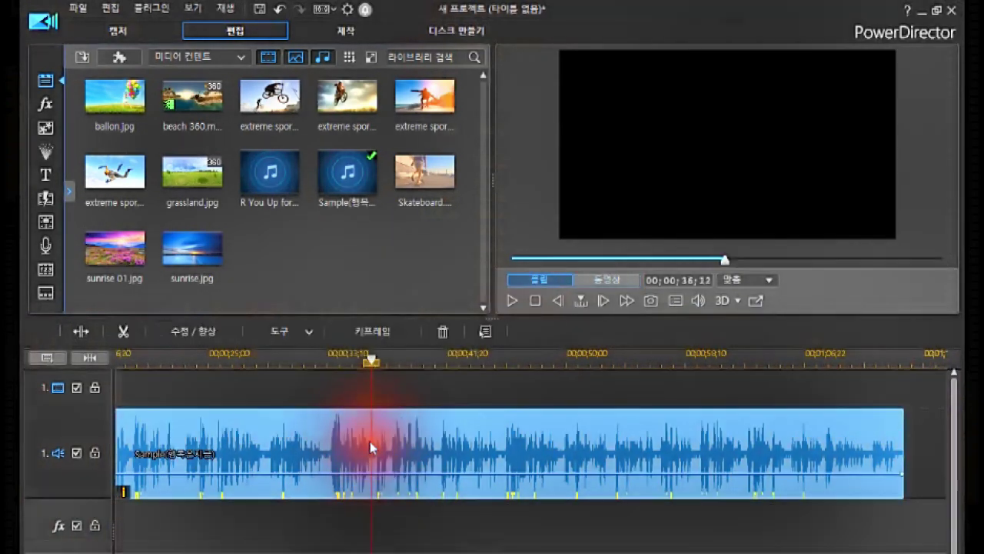
{"action": "left_click", "coordinate": [284, 438]}
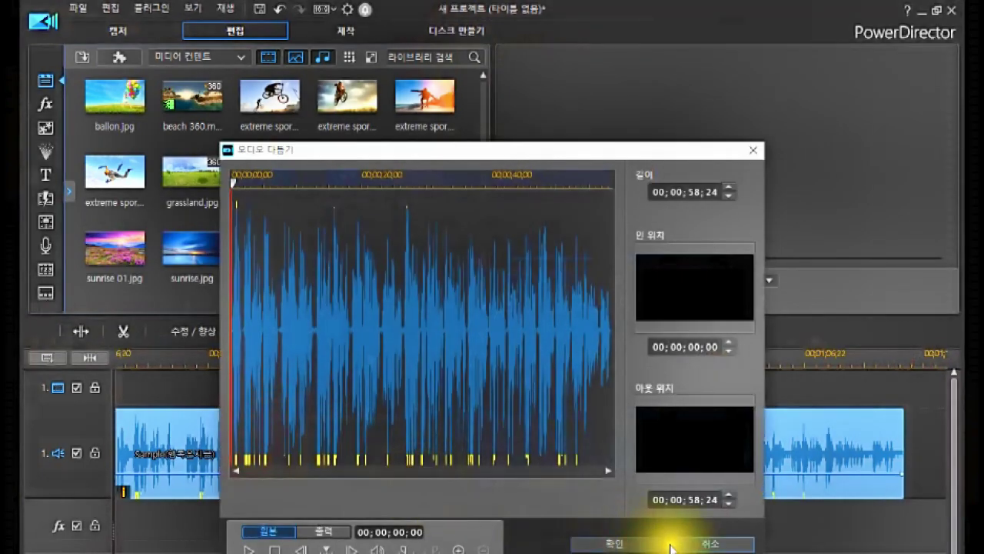
{"action": "left_click", "coordinate": [671, 546]}
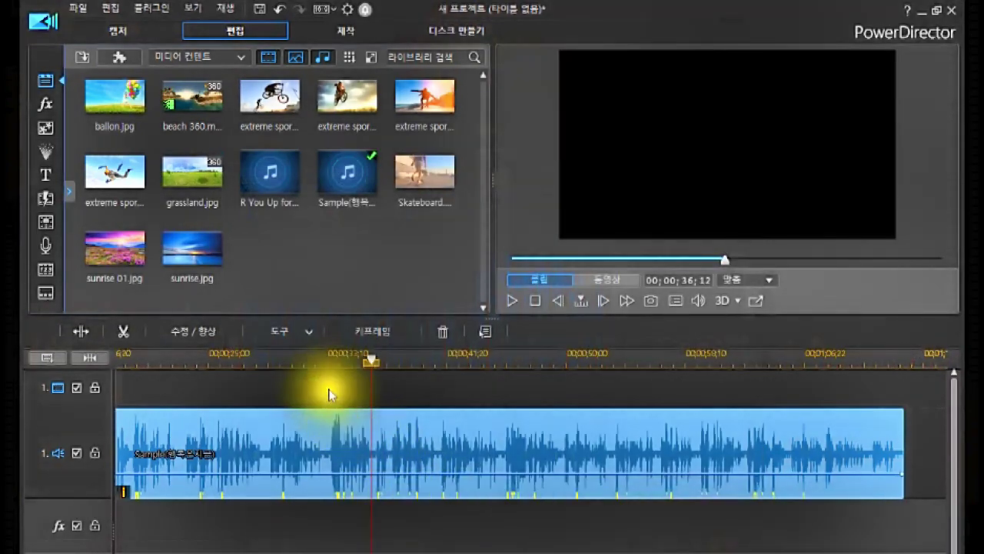
Position the playhead at 00;00;33;14 on the timeline, and keep the Sample clip selected.
{"action": "left_click", "coordinate": [324, 358]}
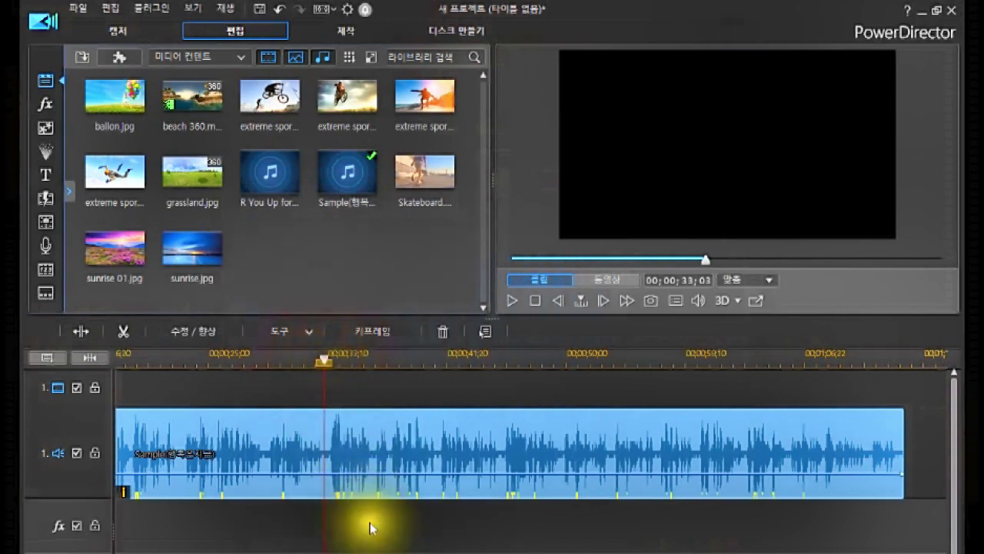
{"action": "left_click_drag", "start_coordinate": [322, 362], "coordinate": [327, 375]}
{"action": "left_click", "coordinate": [351, 462]}
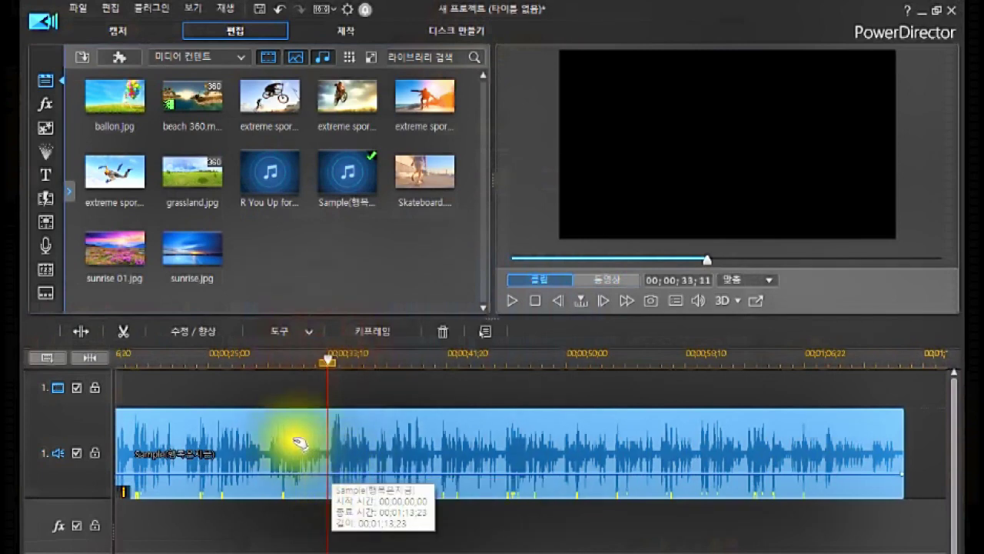
{"action": "left_click", "coordinate": [358, 440]}
{"action": "left_click", "coordinate": [330, 360]}
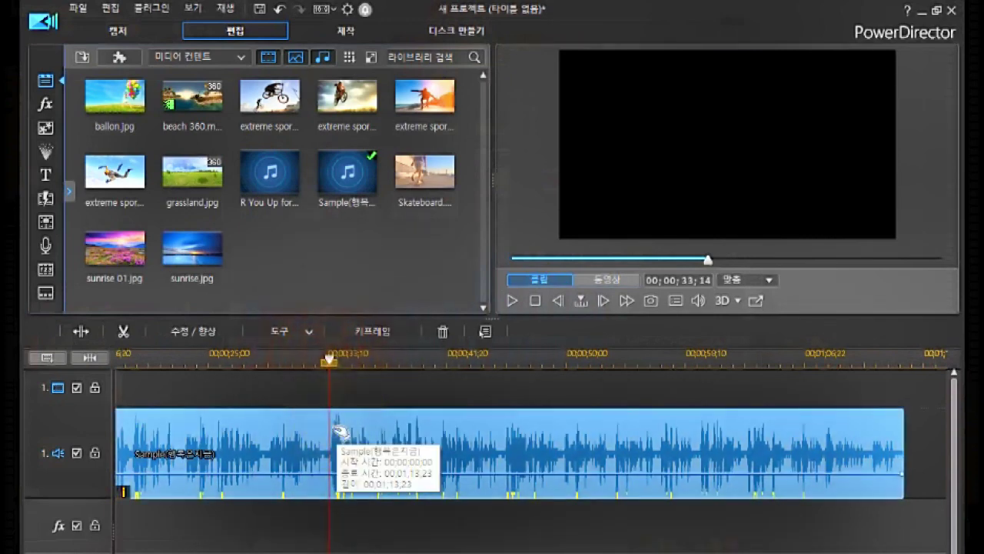
{"action": "left_click", "coordinate": [339, 432]}
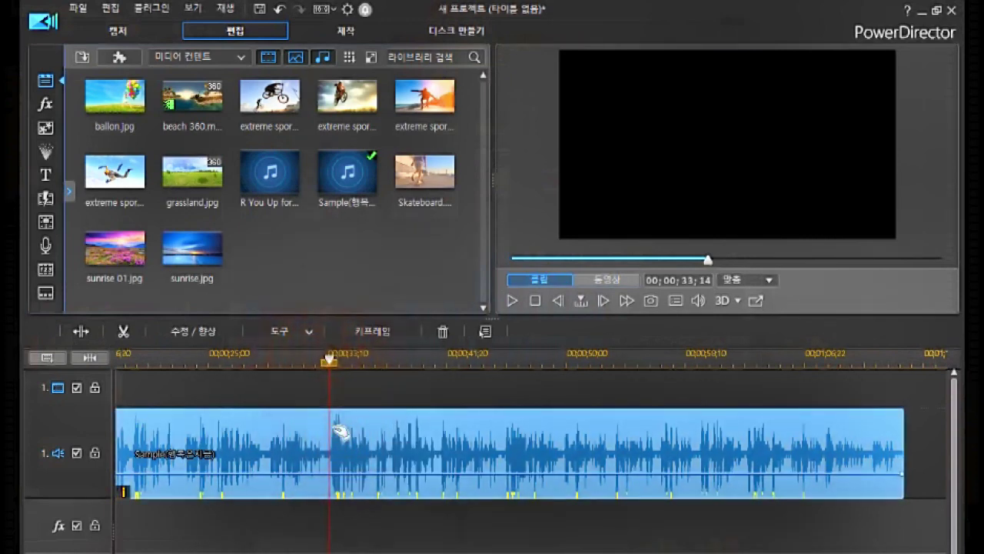
{"action": "right_click", "coordinate": [339, 431]}
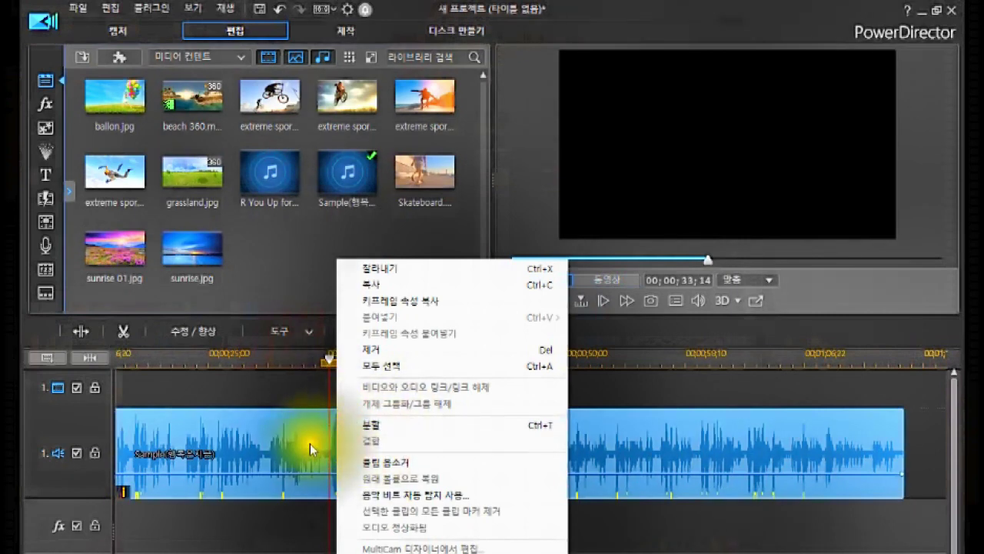
{"action": "left_click", "coordinate": [310, 444]}
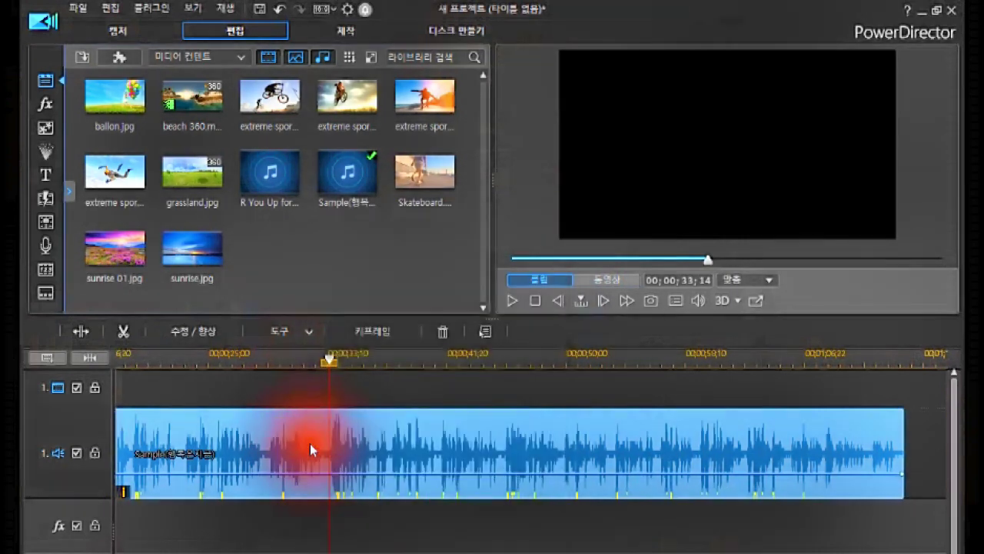
Split the Sample clip at 00;00;33;14, and test the cut by moving the second part away and back.
{"action": "left_click", "coordinate": [81, 332]}
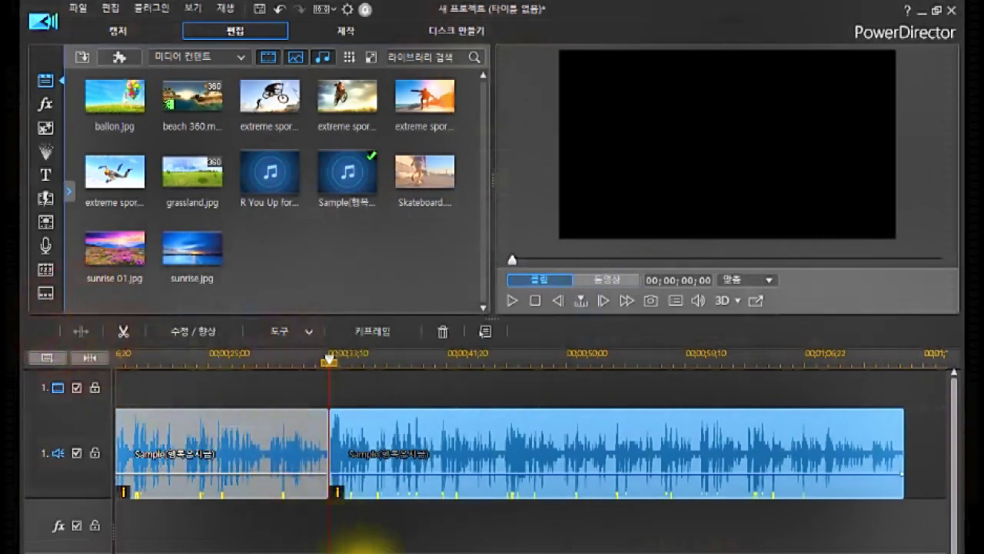
{"action": "left_click_drag", "start_coordinate": [462, 462], "coordinate": [620, 473]}
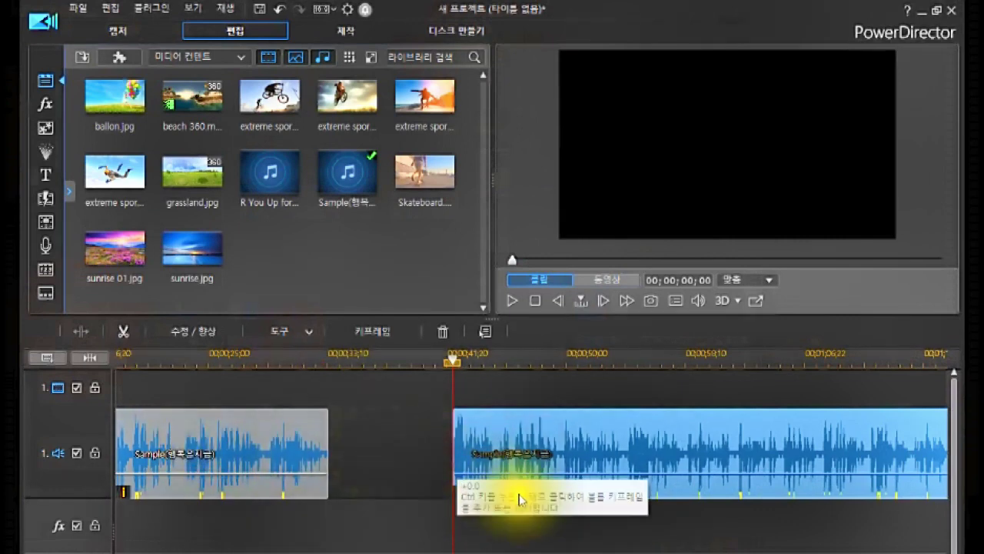
{"action": "left_click_drag", "start_coordinate": [500, 437], "coordinate": [386, 445]}
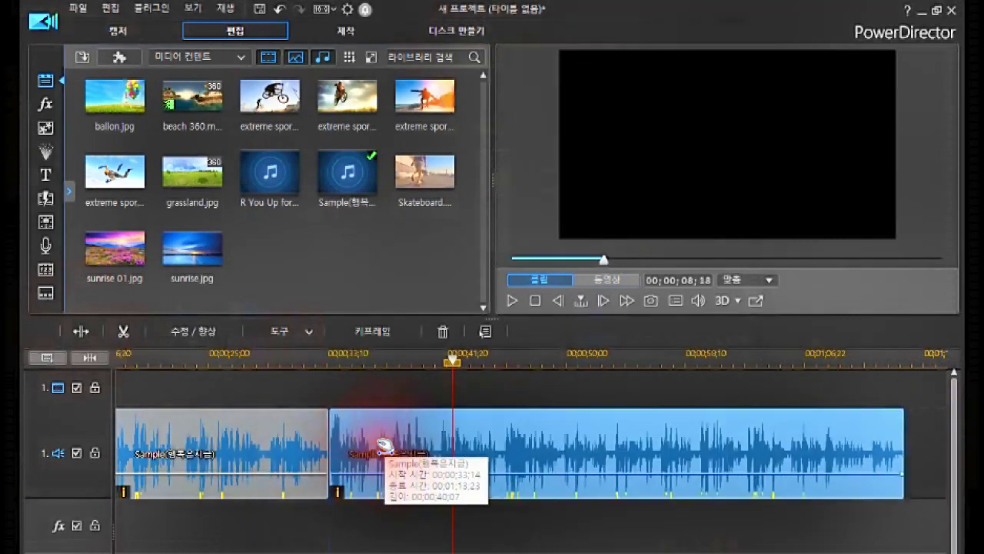
{"action": "left_click", "coordinate": [416, 449]}
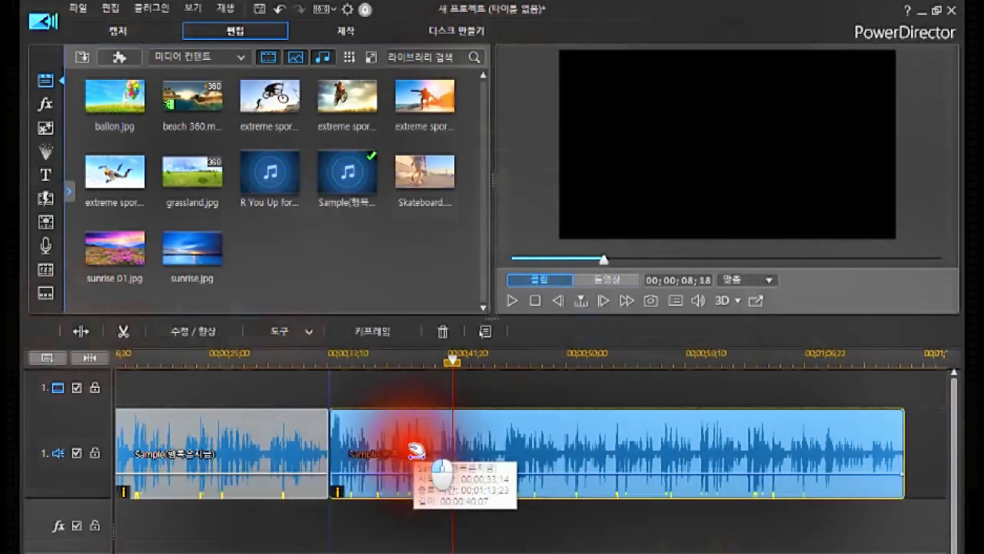
Split the second part of the Sample clip again at 00;00;45;10.
{"action": "left_click", "coordinate": [450, 366]}
{"action": "left_click_drag", "start_coordinate": [449, 368], "coordinate": [494, 473]}
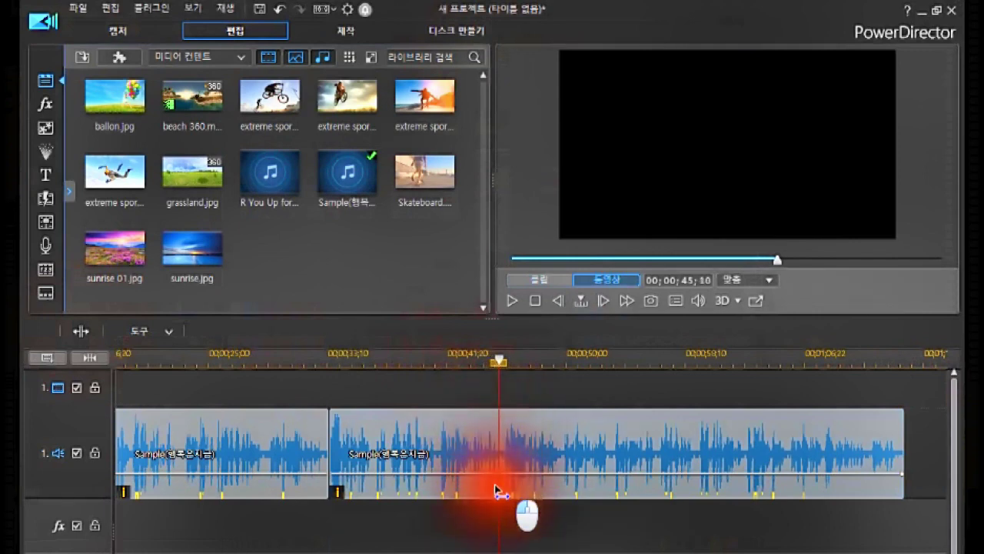
{"action": "left_click", "coordinate": [496, 488]}
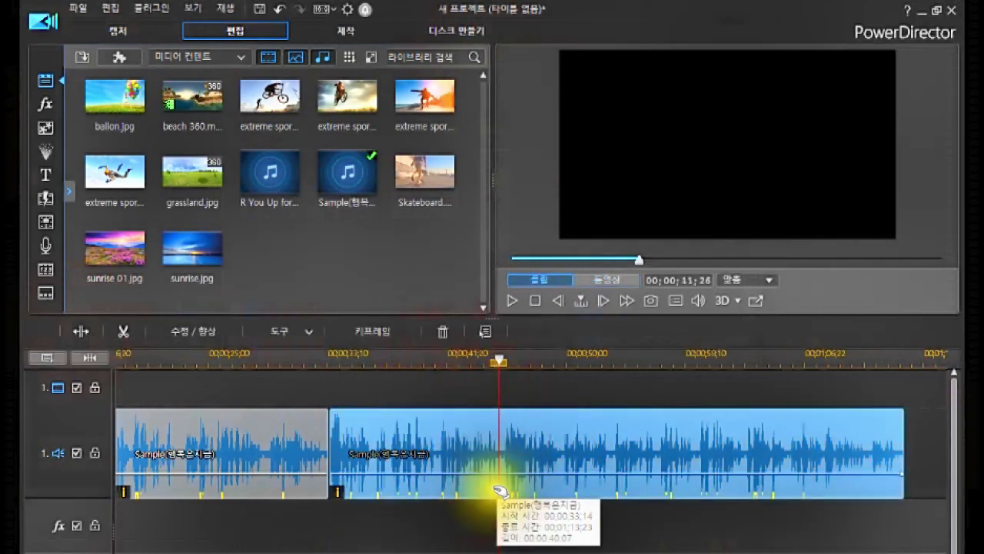
{"action": "left_click", "coordinate": [501, 440]}
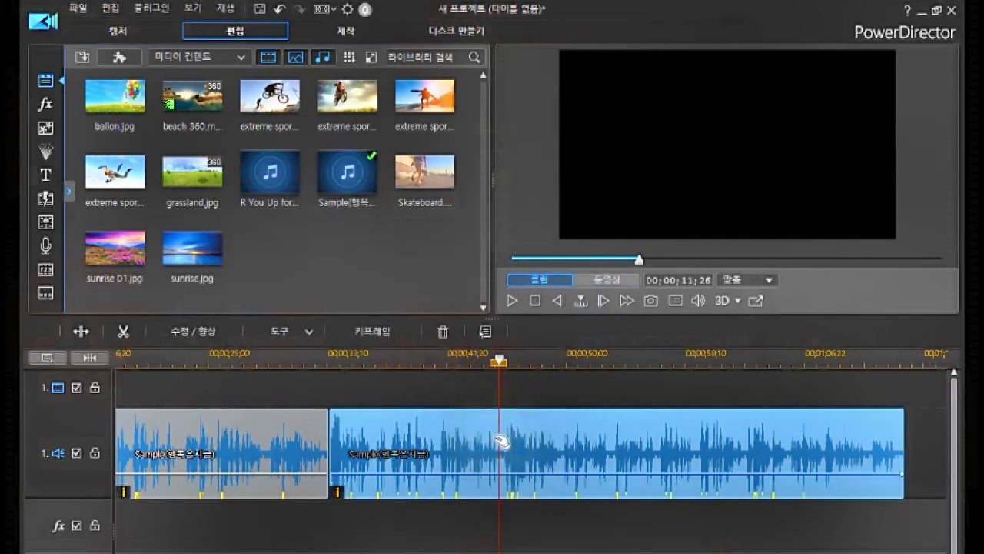
{"action": "right_click", "coordinate": [500, 435]}
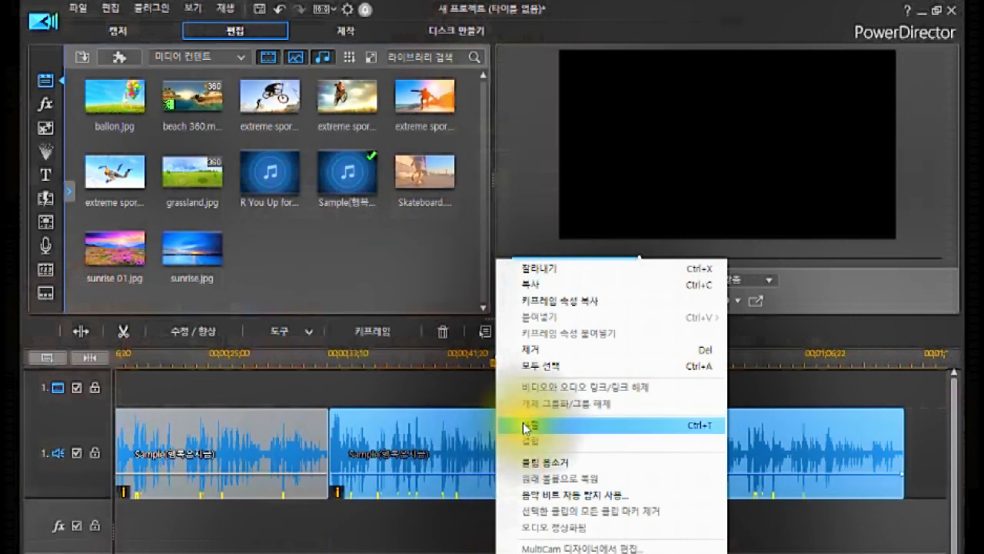
{"action": "left_click", "coordinate": [522, 424]}
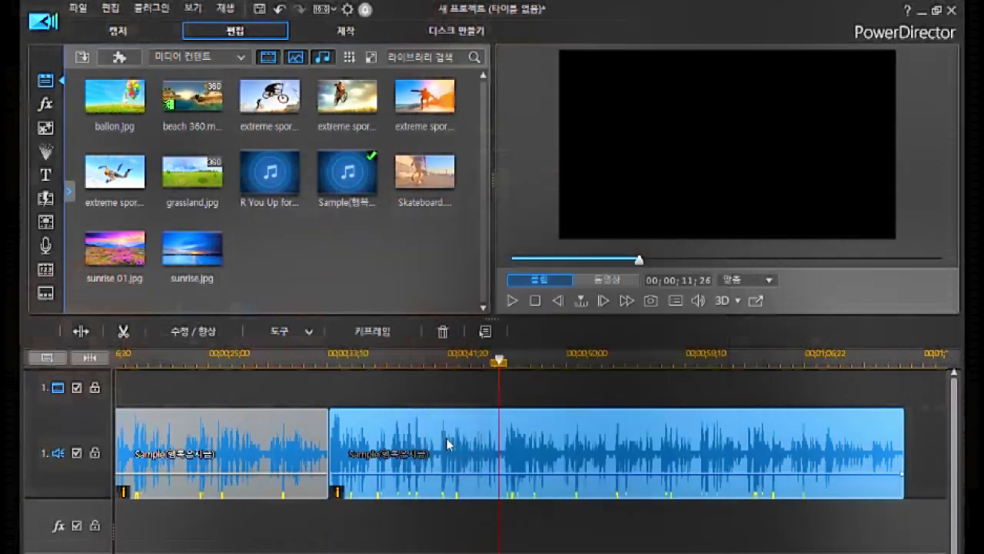
{"action": "left_click", "coordinate": [69, 338]}
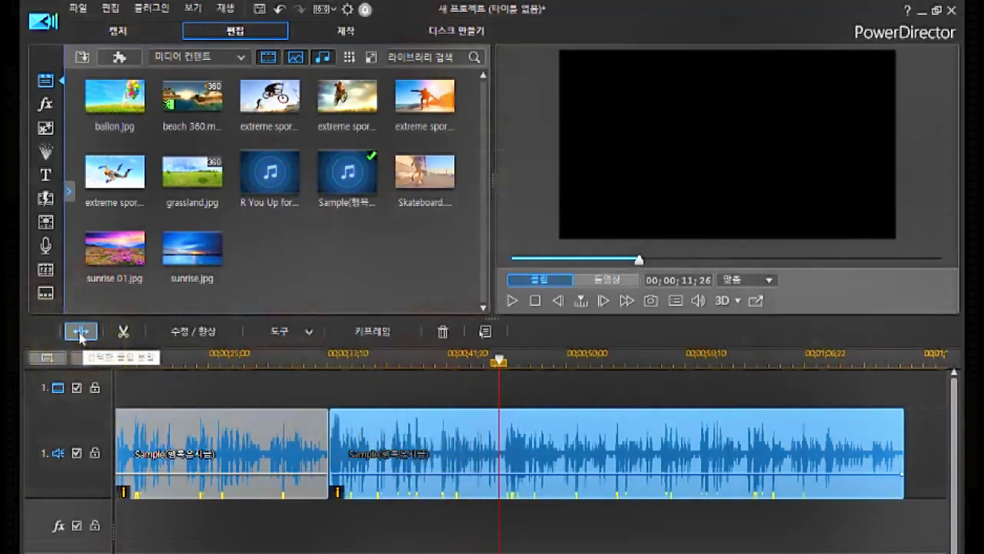
{"action": "left_click", "coordinate": [81, 332]}
Select each of the three Sample pieces in turn to check the cuts, ending on the middle piece.
{"action": "left_click", "coordinate": [468, 471]}
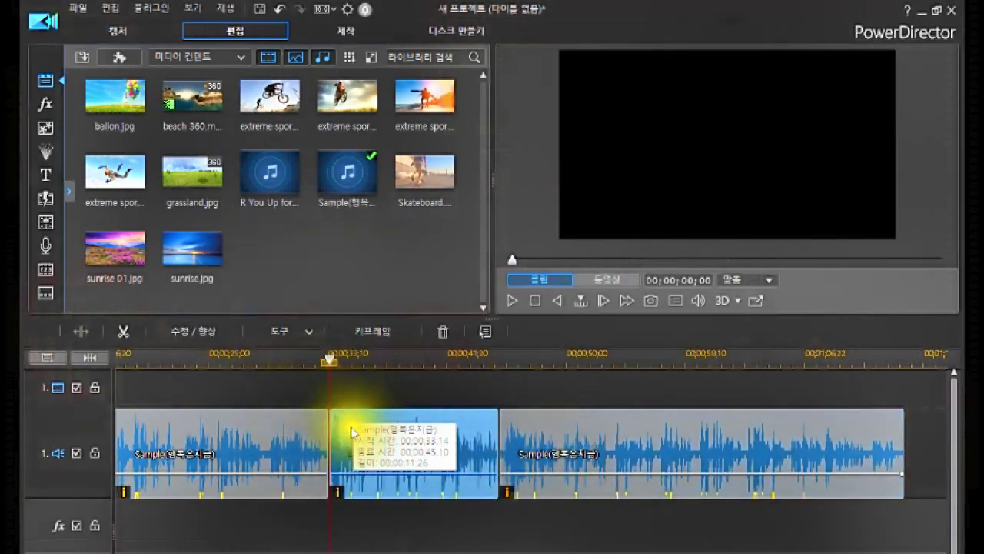
{"action": "left_click_drag", "start_coordinate": [531, 462], "coordinate": [538, 508]}
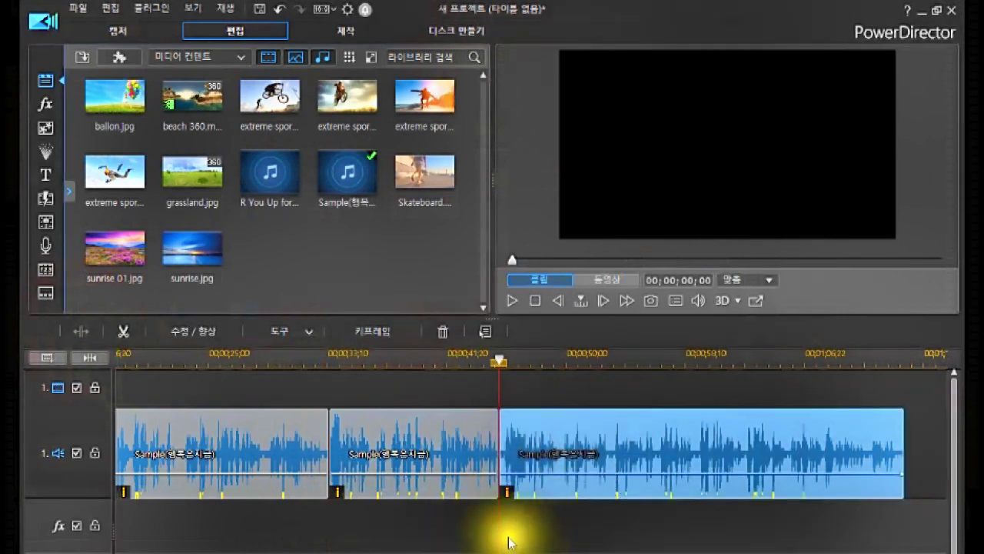
{"action": "left_click", "coordinate": [240, 425]}
{"action": "left_click", "coordinate": [267, 437]}
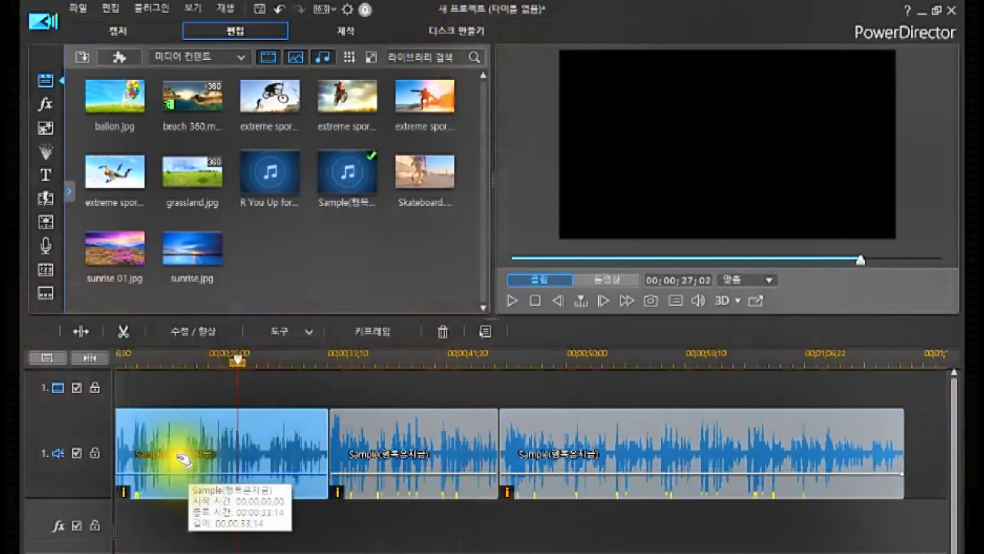
{"action": "left_click", "coordinate": [433, 438]}
{"action": "left_click", "coordinate": [386, 438]}
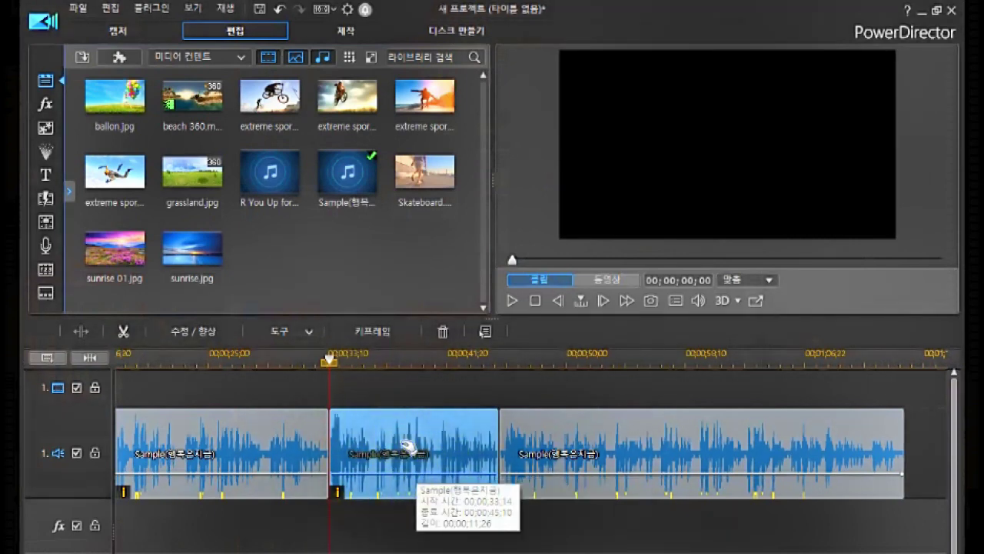
Open the audio speed settings for the middle Sample piece, and accept removing its previously applied speed changes.
{"action": "left_click", "coordinate": [408, 447]}
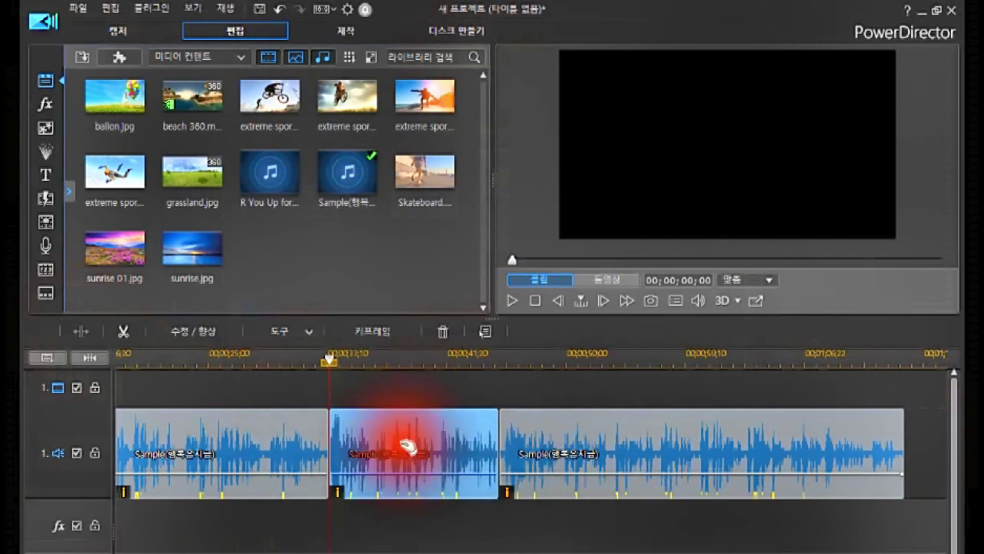
{"action": "left_click", "coordinate": [407, 447]}
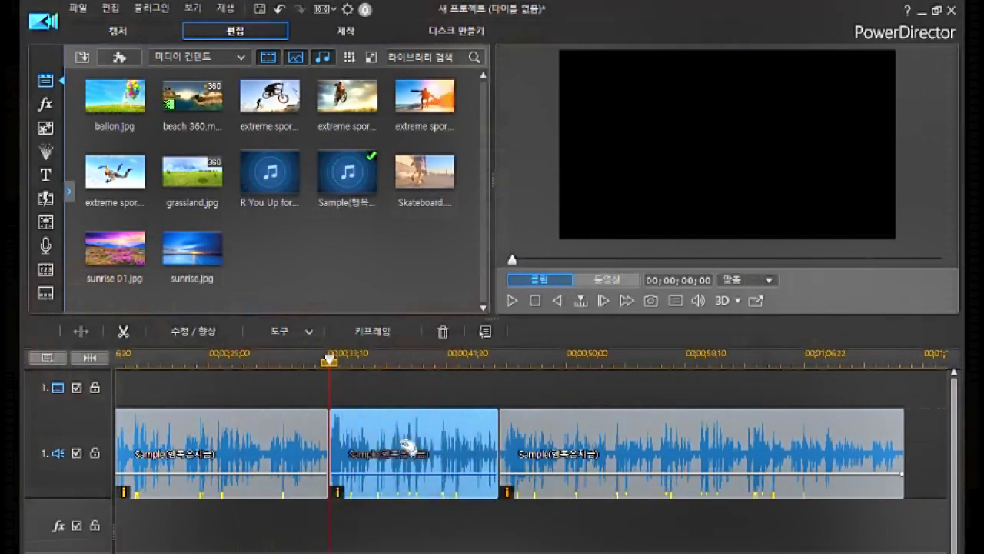
{"action": "left_click", "coordinate": [407, 446]}
{"action": "left_click", "coordinate": [308, 331]}
{"action": "mouse_move", "coordinate": [358, 351]}
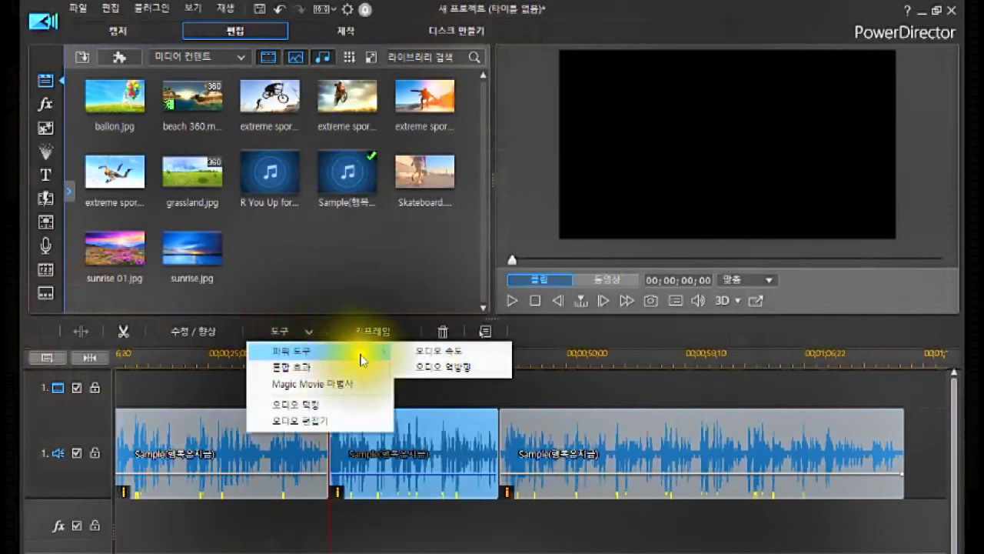
{"action": "left_click", "coordinate": [428, 352]}
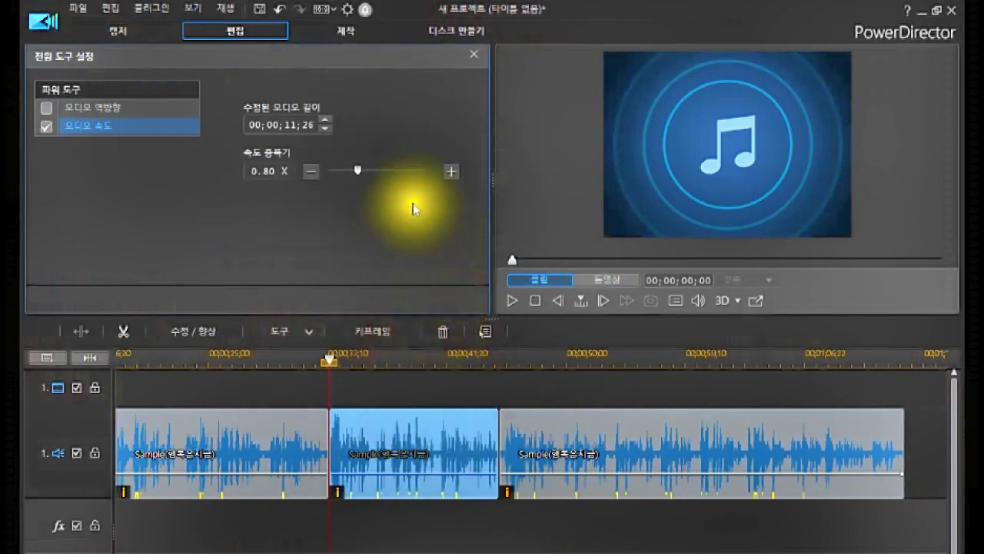
{"action": "left_click", "coordinate": [356, 174]}
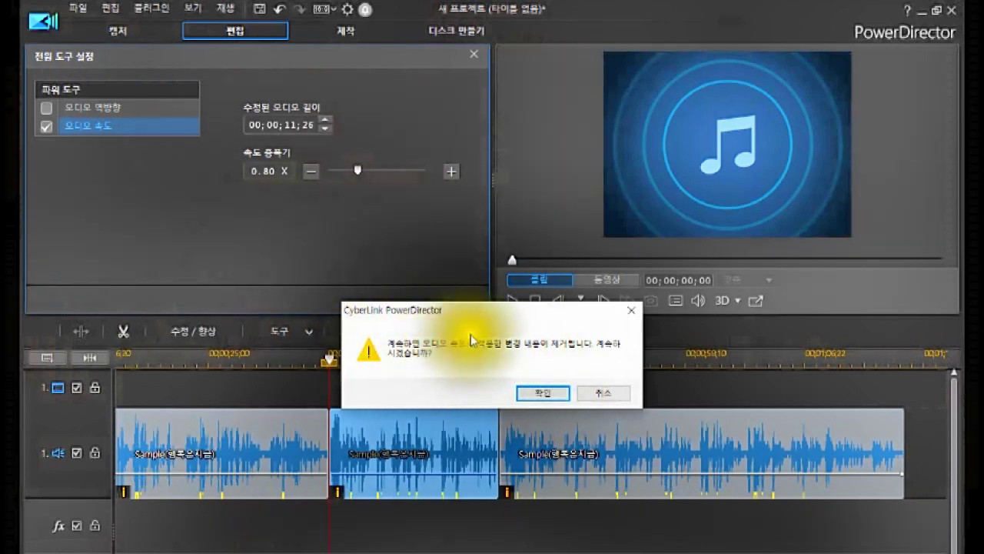
{"action": "left_click", "coordinate": [538, 394]}
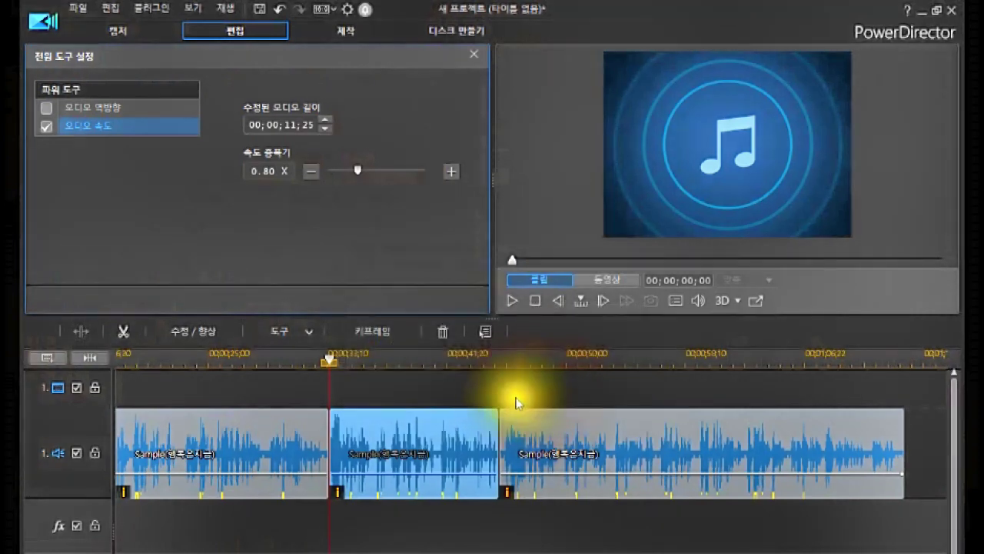
Speed up the middle Sample piece to a multiplier of 1.80 X.
{"action": "left_click", "coordinate": [408, 439]}
{"action": "left_click", "coordinate": [406, 439]}
{"action": "left_click", "coordinate": [400, 444]}
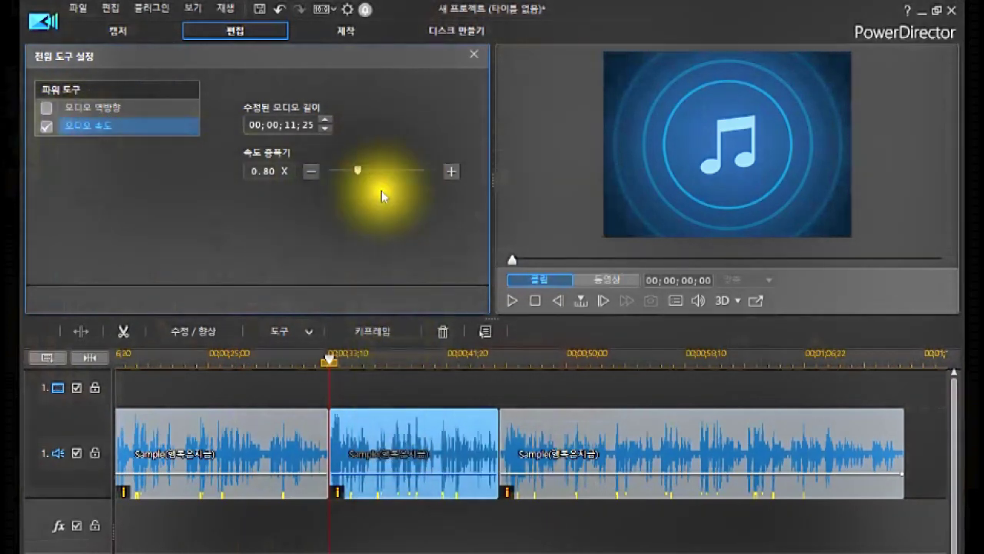
{"action": "left_click", "coordinate": [356, 171]}
{"action": "left_click_drag", "start_coordinate": [356, 170], "coordinate": [416, 202]}
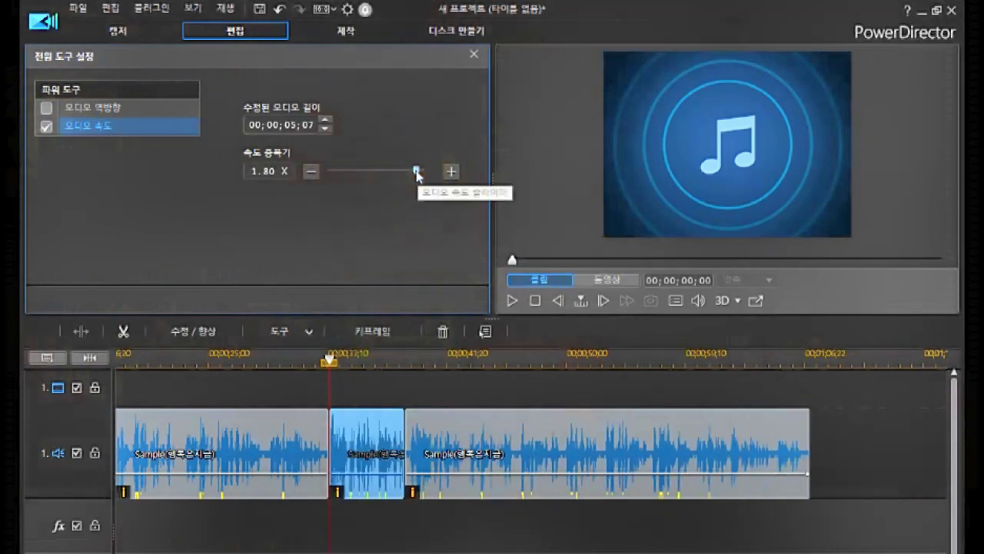
Set the middle Sample piece's speed multiplier to 1.00 X, and turn off the audio speed tool.
{"action": "left_click_drag", "start_coordinate": [416, 171], "coordinate": [379, 190]}
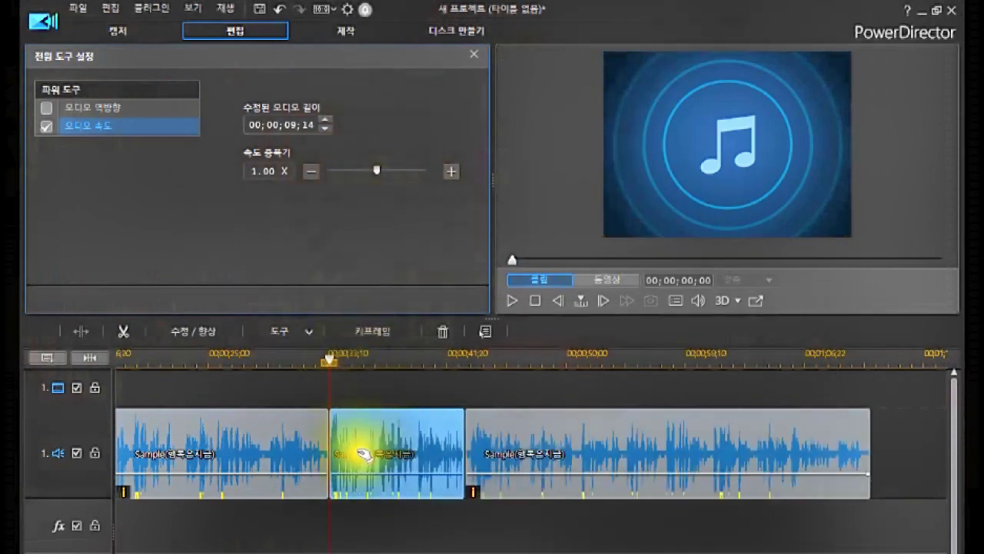
{"action": "left_click", "coordinate": [406, 452]}
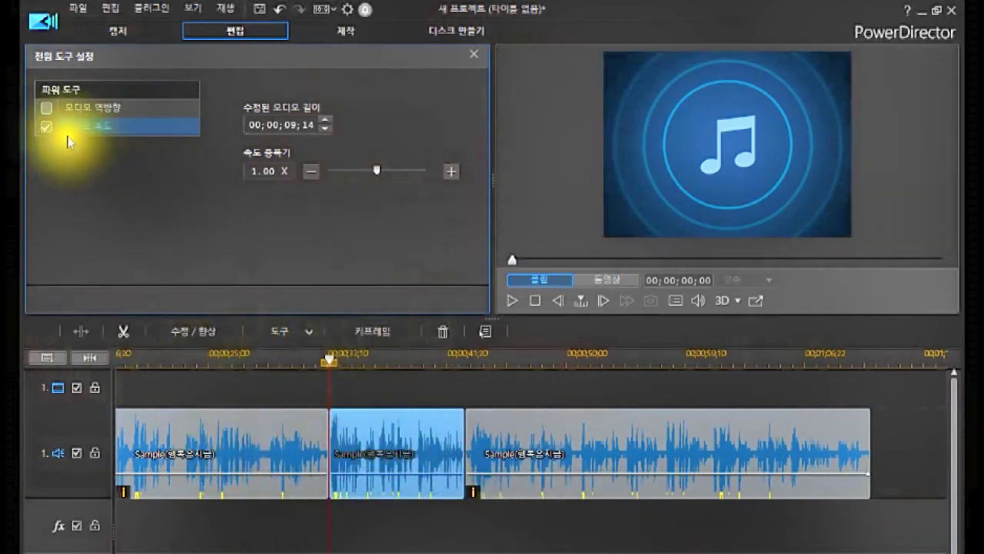
{"action": "left_click", "coordinate": [43, 127]}
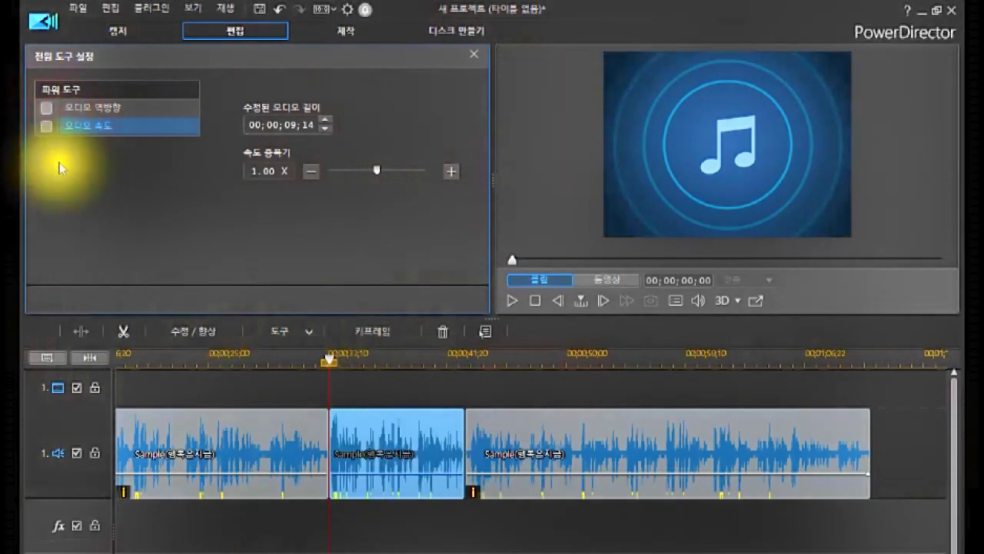
Turn on audio reverse for the middle Sample piece, and keep that piece selected.
{"action": "left_click", "coordinate": [47, 109]}
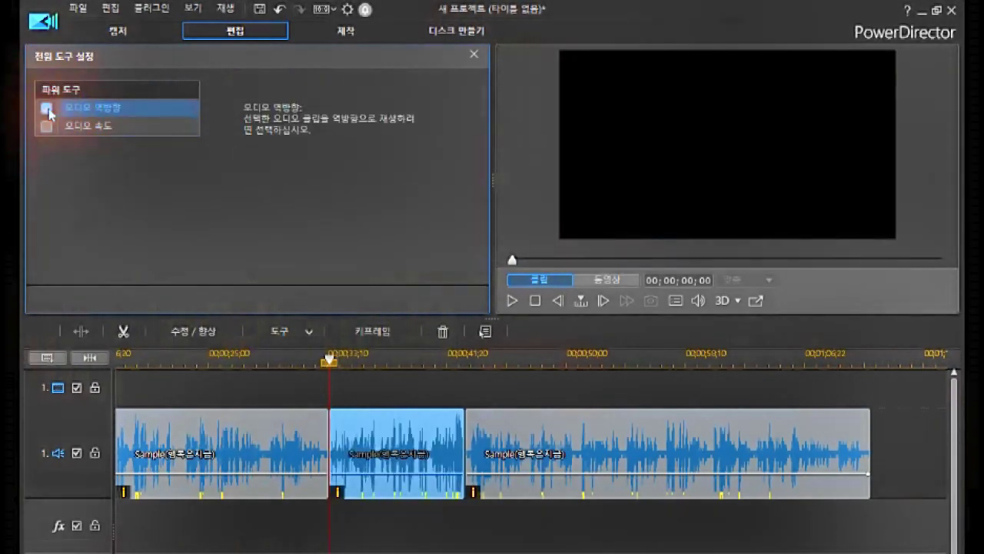
{"action": "left_click", "coordinate": [369, 432]}
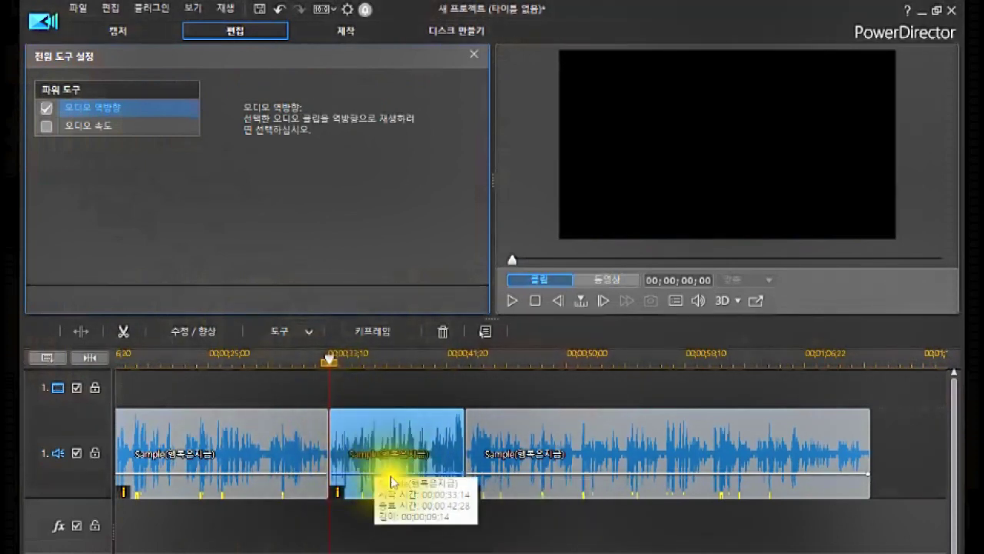
{"action": "left_click", "coordinate": [394, 441]}
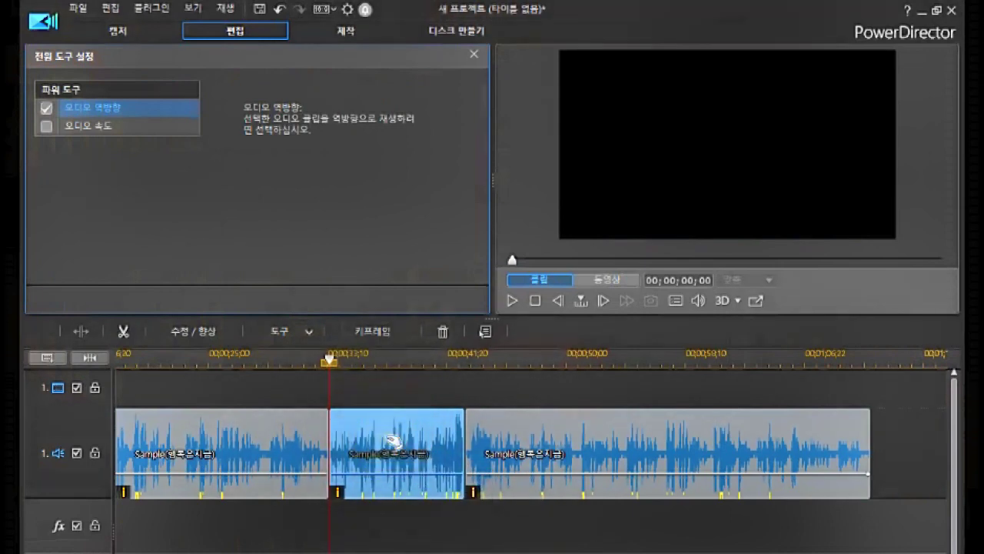